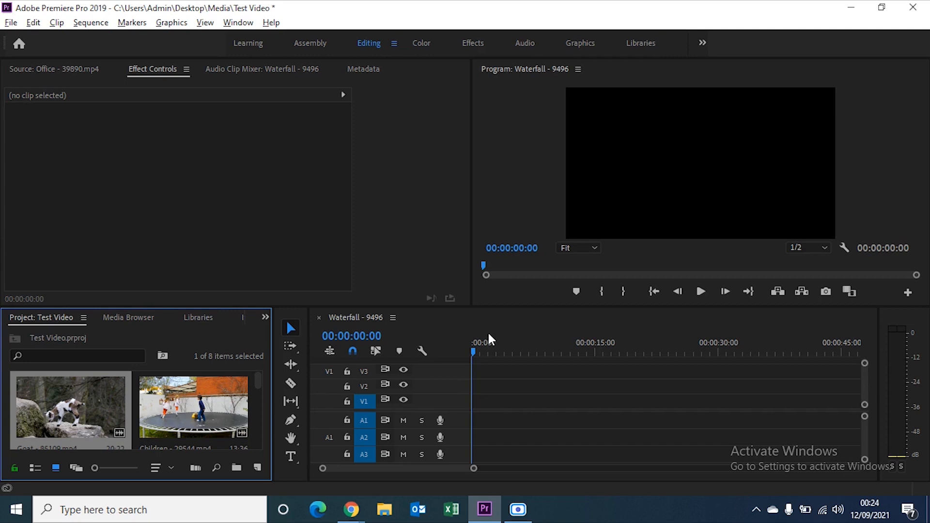
Place the Waterfall - 9496.mp4 clip from the project media on video track V1 at the start of the sequence
left_click(441, 331)
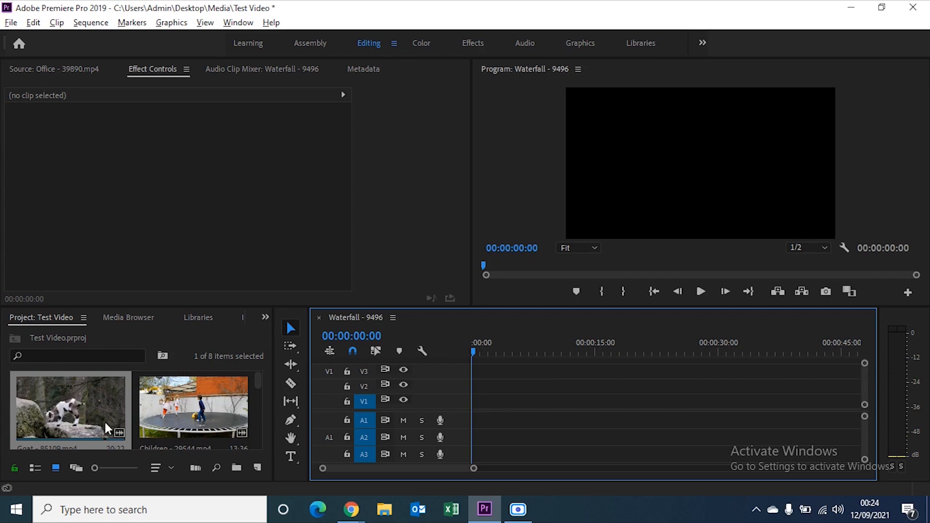
left_click(163, 406)
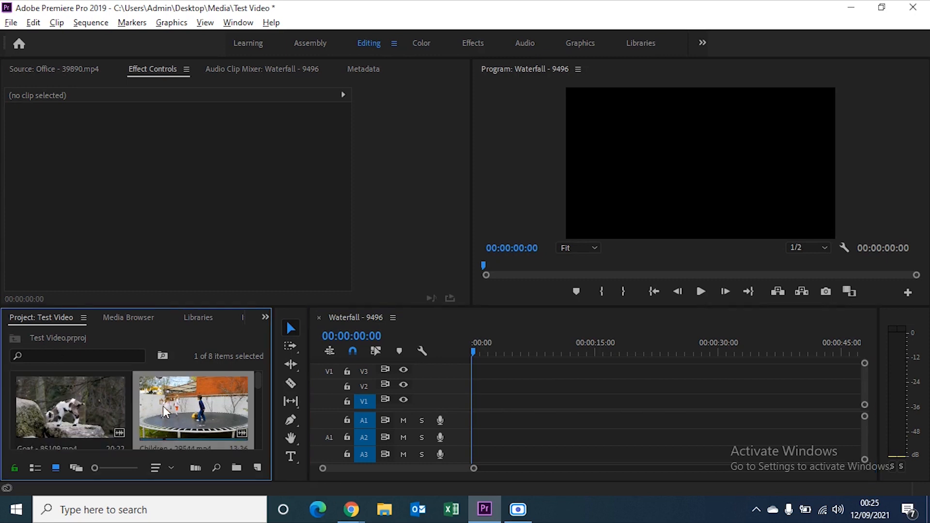
left_click_drag(258, 380, 540, 411)
left_click(218, 396)
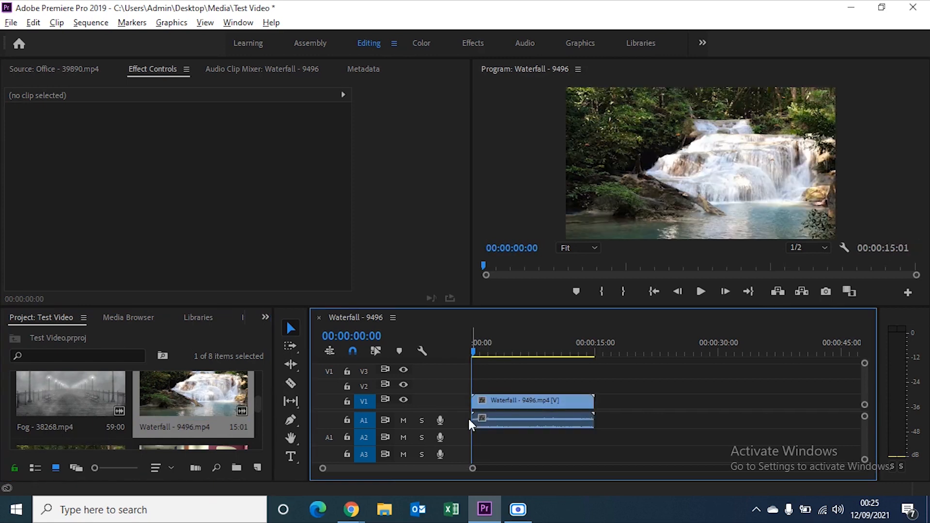
Apply Set to Frame Size to the Waterfall clip on track V1
left_click(541, 407)
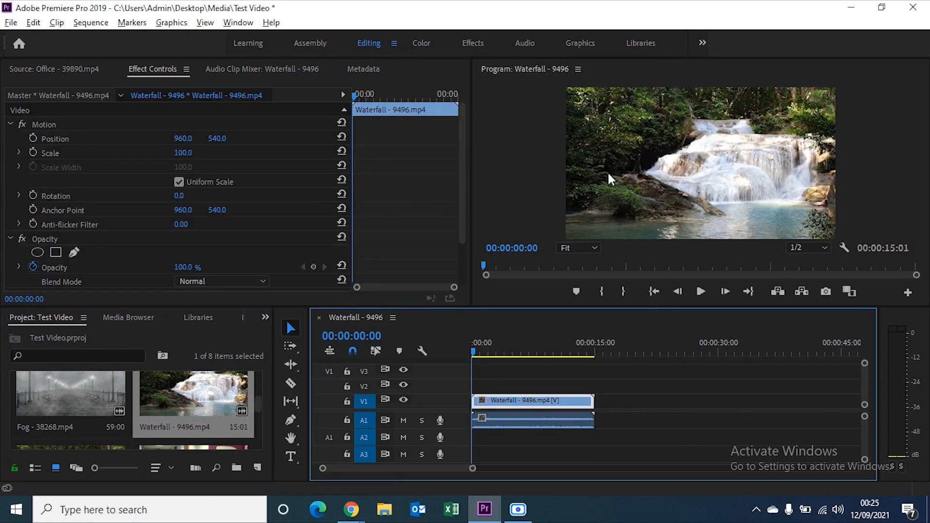
right_click(514, 408)
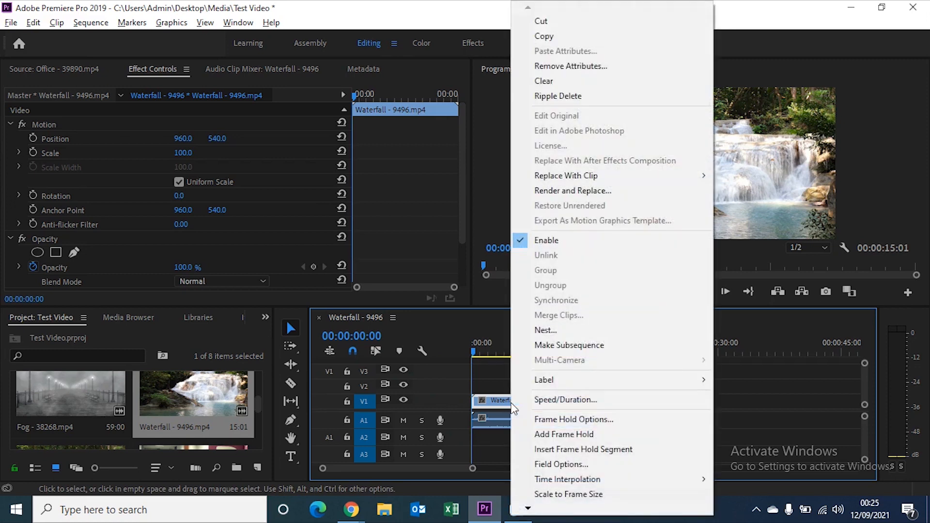
left_click(525, 509)
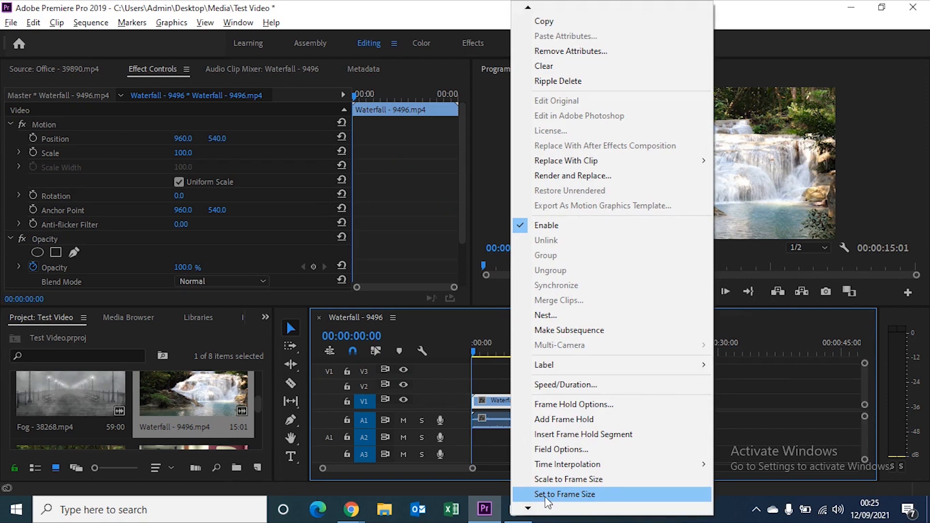
left_click(547, 495)
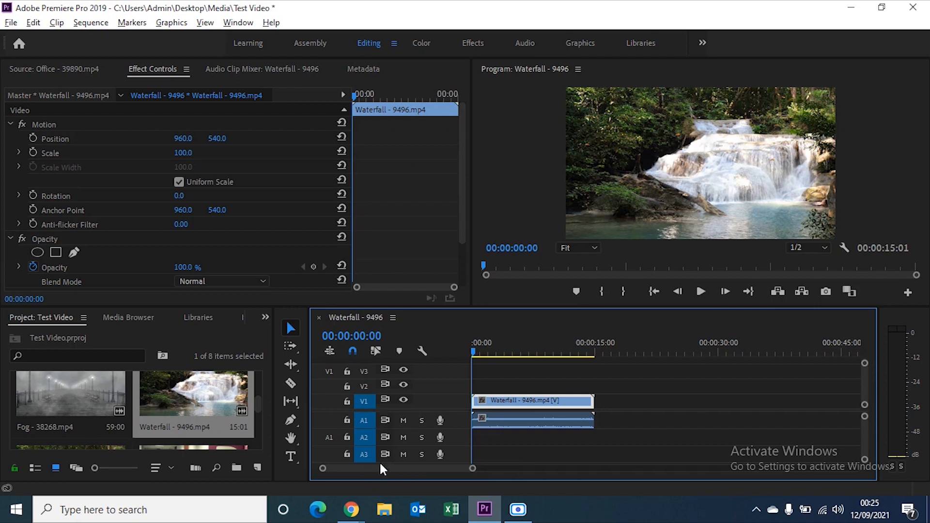
Lock and unlock video track V3, and add a new video track above it
left_click(347, 373)
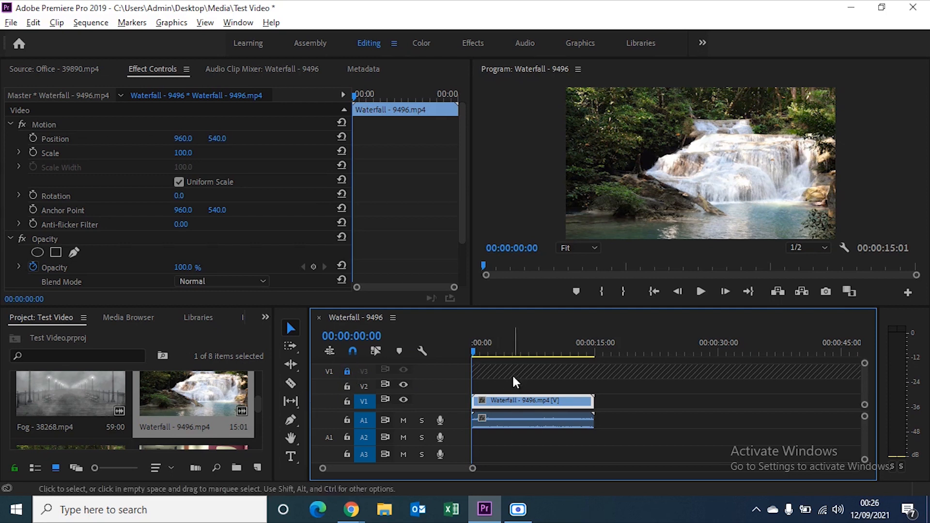
left_click(347, 373)
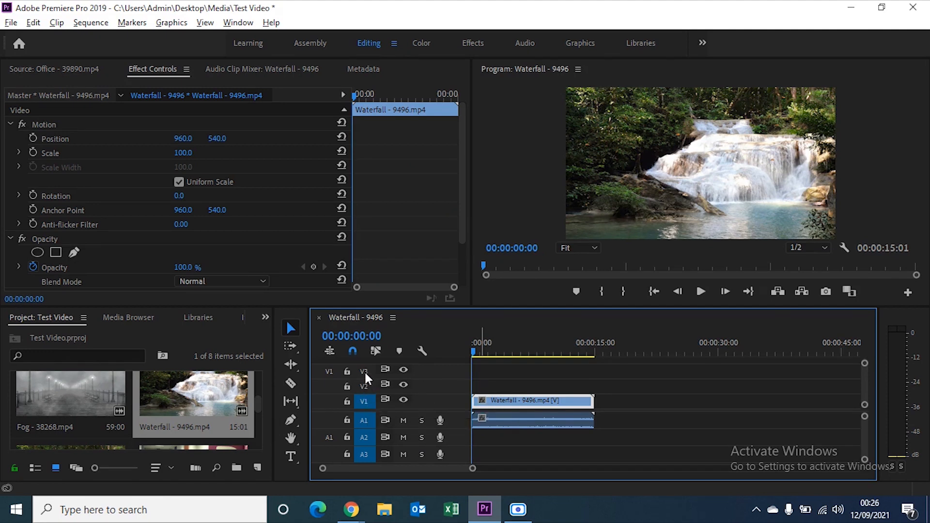
right_click(423, 375)
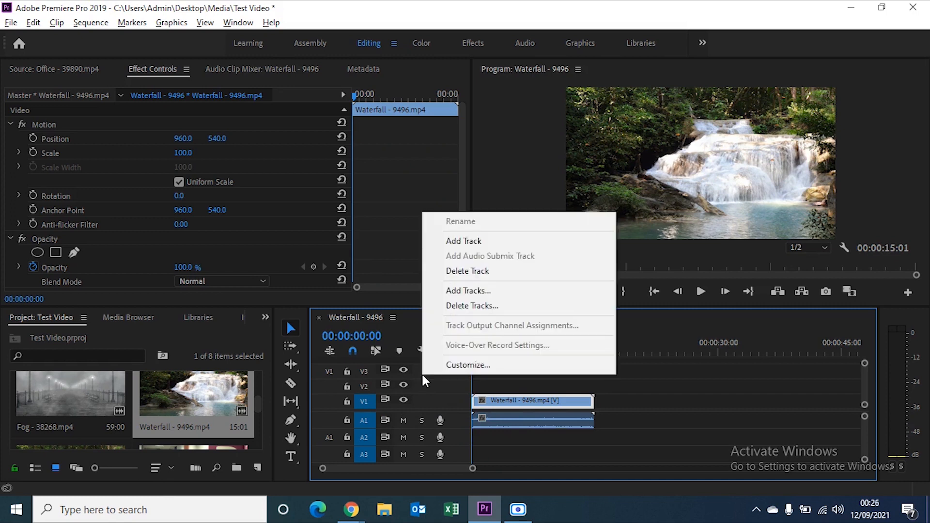
left_click(483, 242)
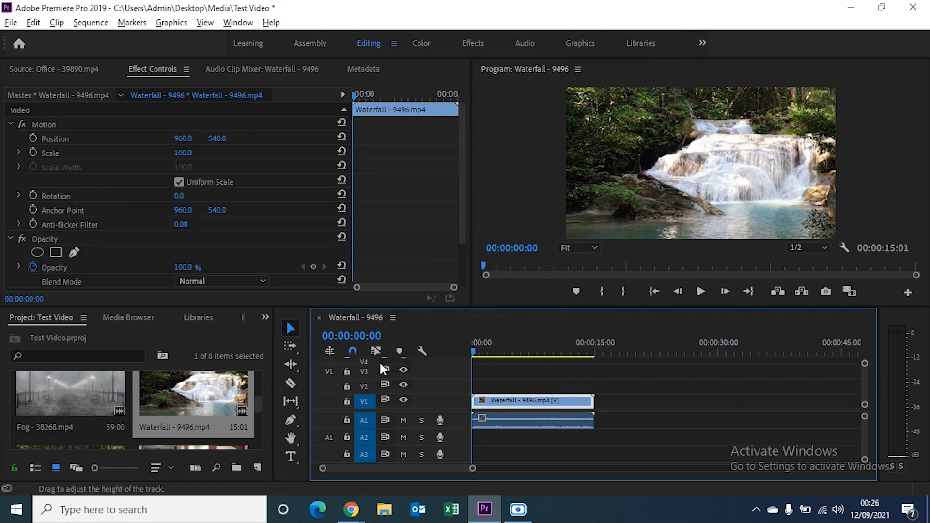
right_click(458, 420)
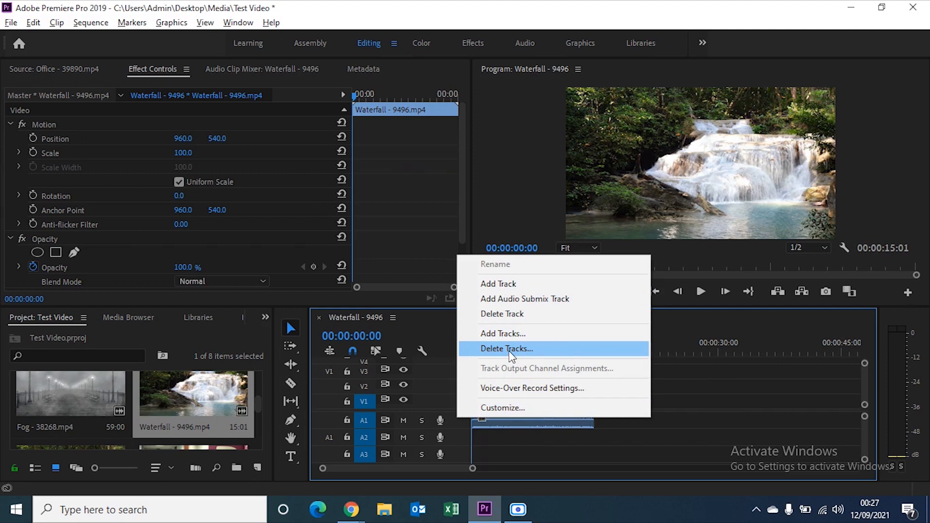
left_click(434, 367)
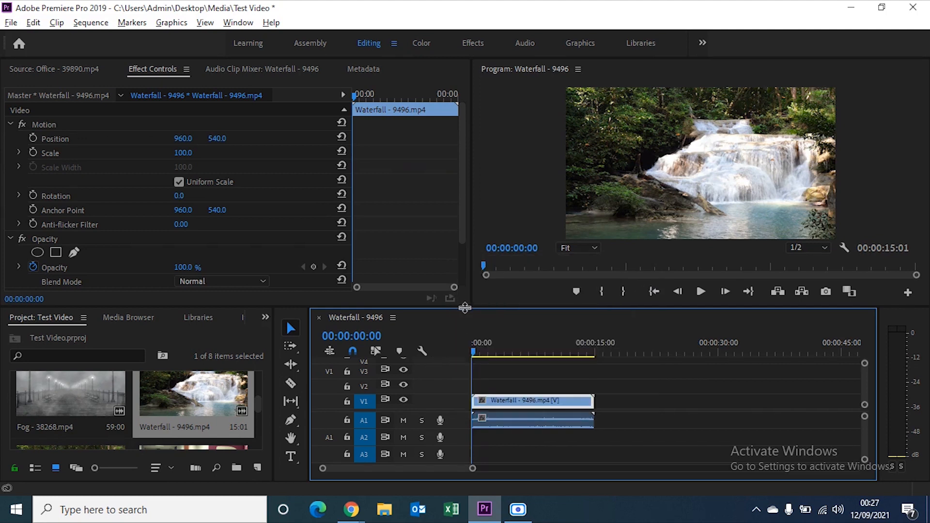
Enlarge the timeline area slightly and delete the added video track V4
left_click_drag(464, 308, 464, 292)
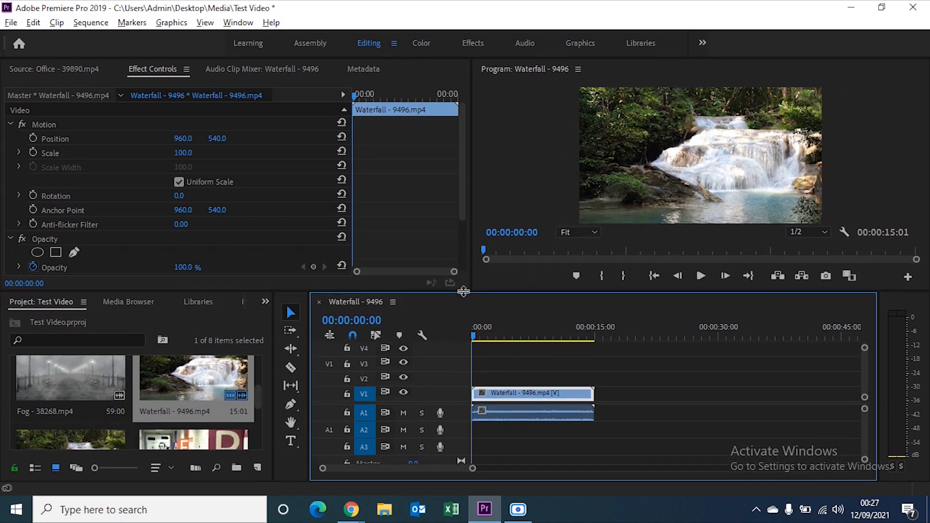
right_click(441, 357)
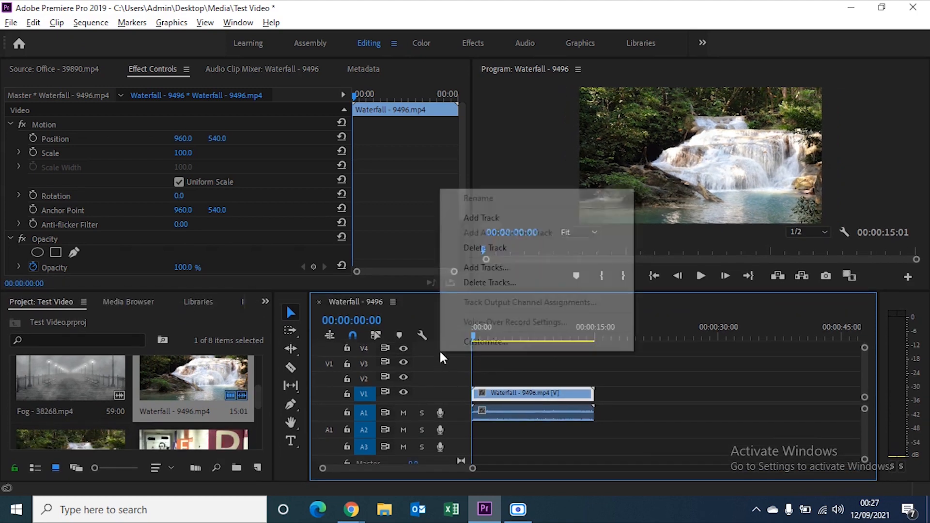
left_click(488, 249)
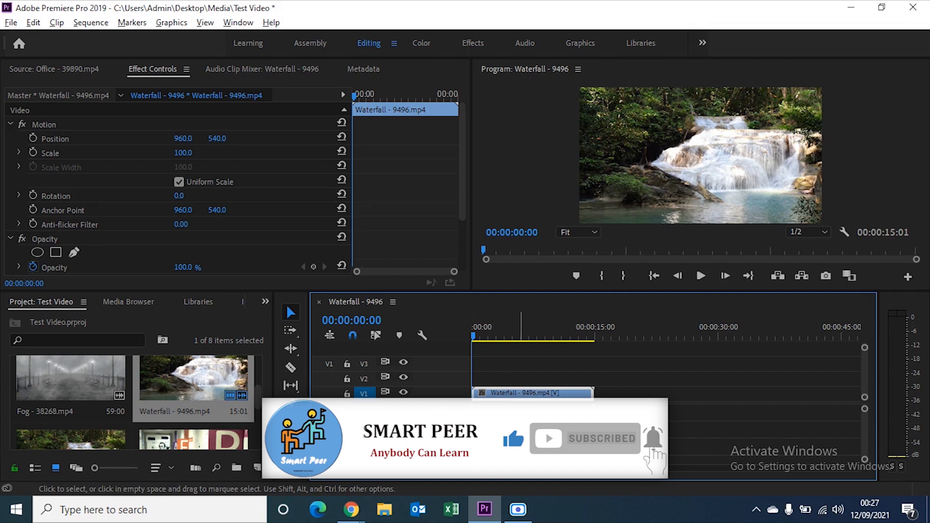
Switch the video track targeting from V1 to V2 and place the Office clip on V2 above the Waterfall clip
left_click(508, 413)
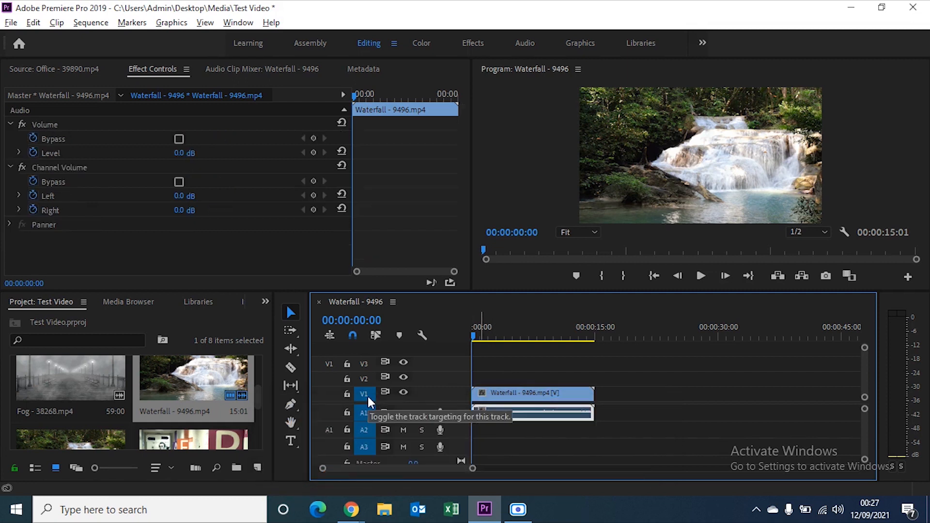
left_click(364, 380)
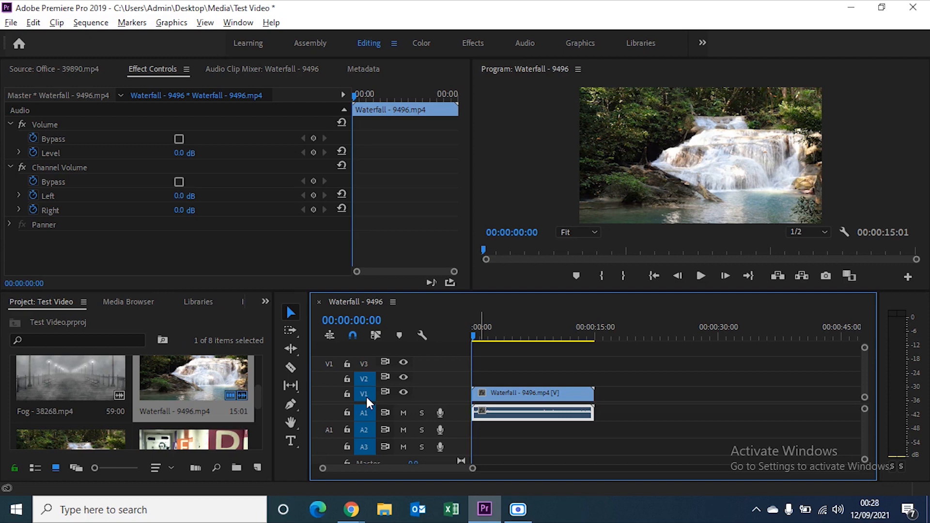
left_click(366, 398)
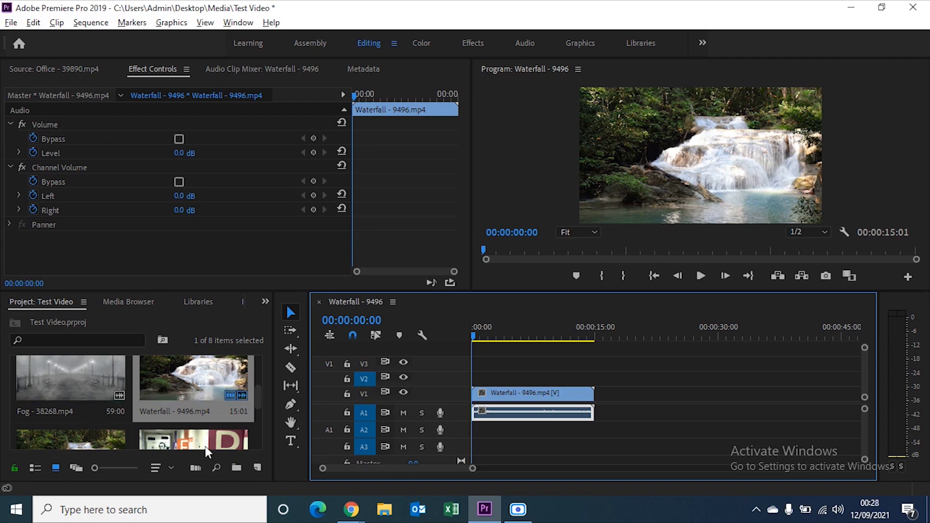
left_click_drag(206, 451, 472, 385)
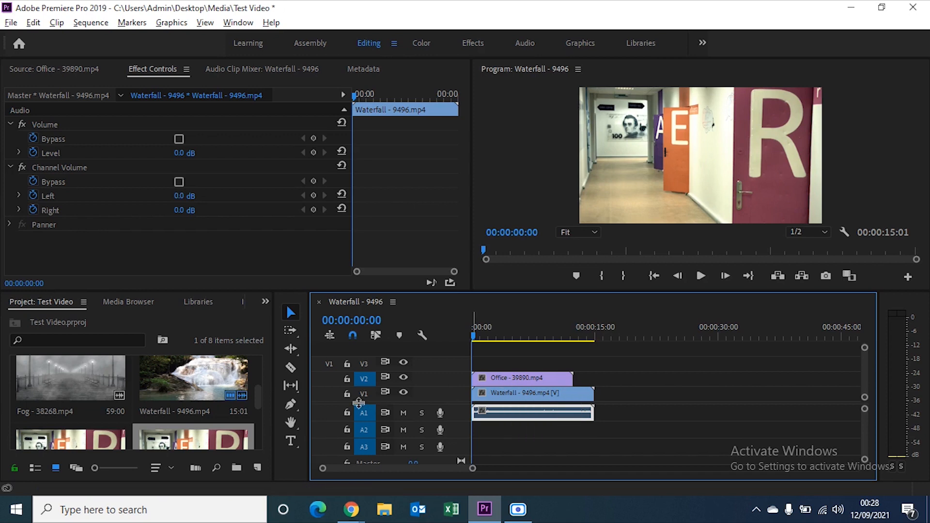
Switch the video track targeting back to V1 and delete the Office clip from V2
left_click(363, 394)
left_click(364, 379)
left_click(498, 382)
key("Delete")
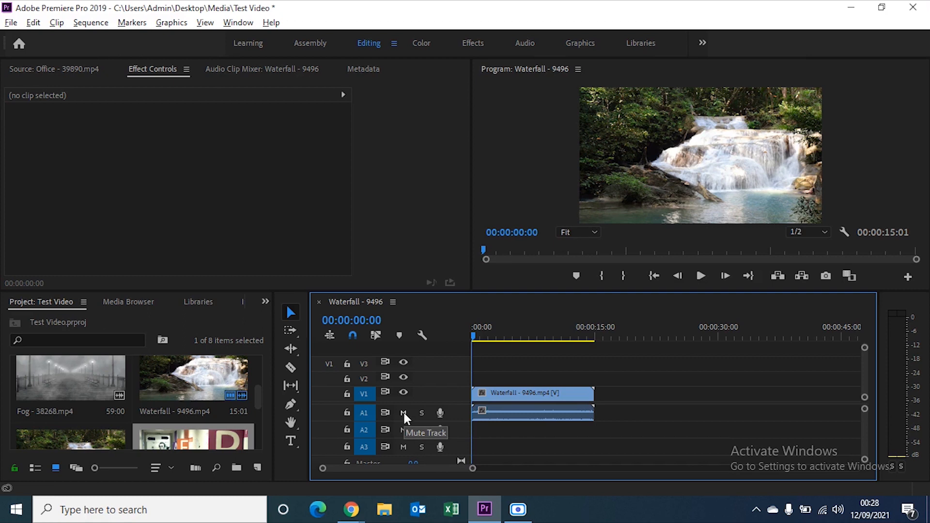
Play the sequence with audio track A1 audible and again with it muted, and unmute the track
key("space")
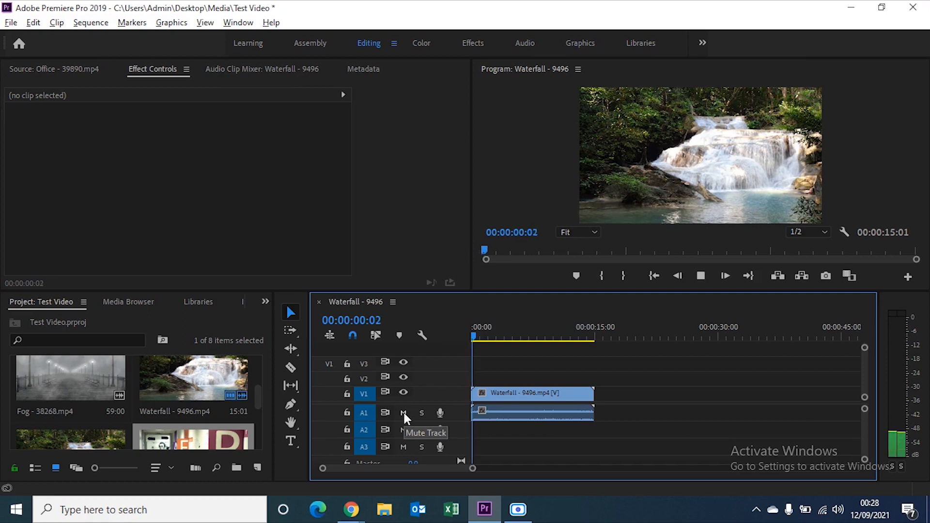
key("space")
left_click(403, 413)
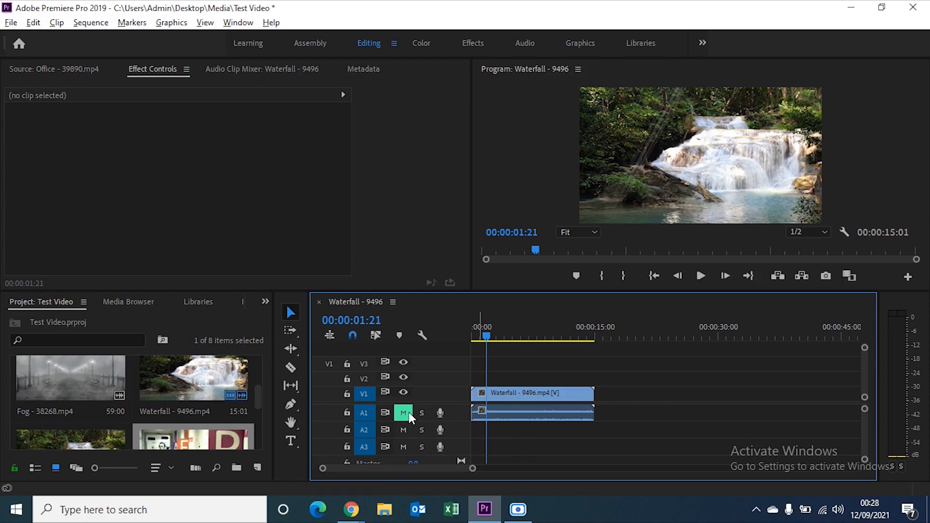
key("space")
key("space")
left_click(407, 412)
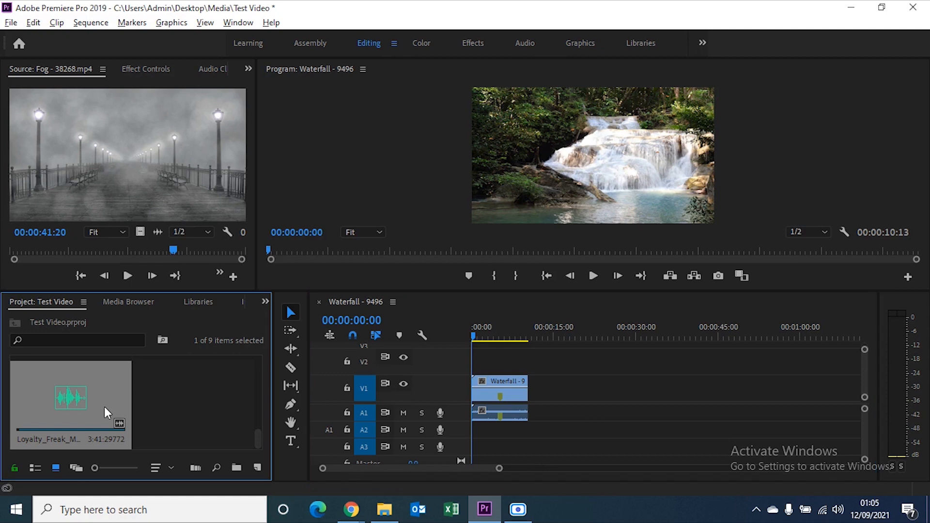
Place the Seoul clip on track V2 at 00:00:08:10, overlapping the end of the Waterfall clip
scroll(103, 406, "up", 2)
left_click_drag(194, 392, 528, 365)
Place the Loyalty_Freak music clip on audio track A2 at 00:00:08:10 and play the sequence up to about 13 seconds
left_click(86, 420)
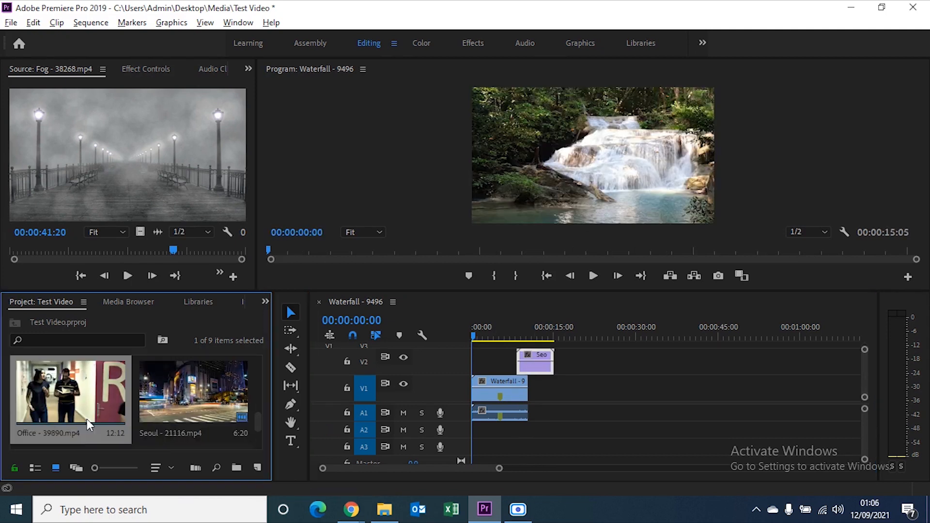
scroll(118, 416, "down", 3)
left_click(118, 423)
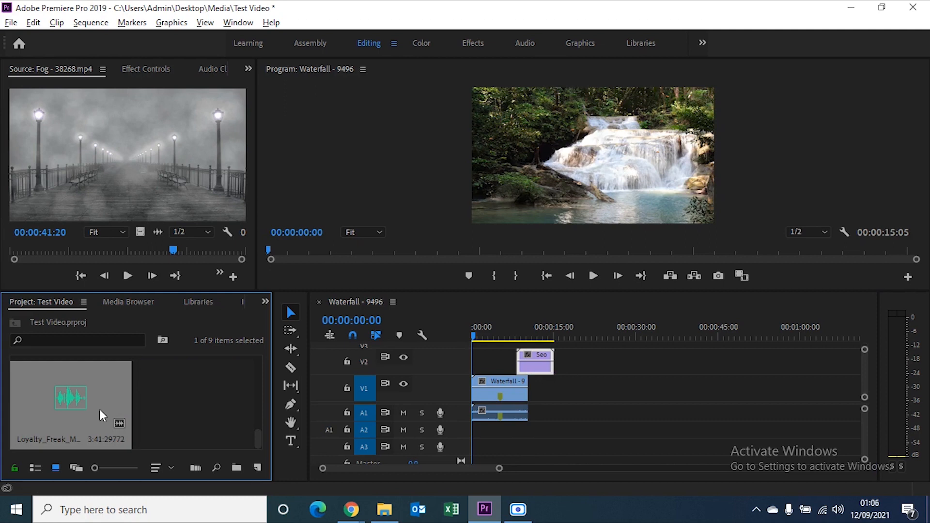
left_click_drag(100, 412, 522, 433)
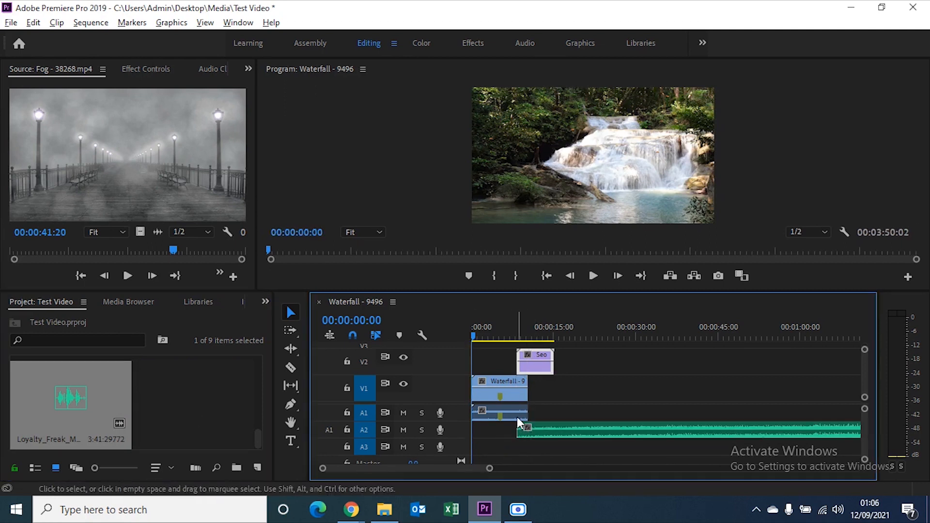
key("space")
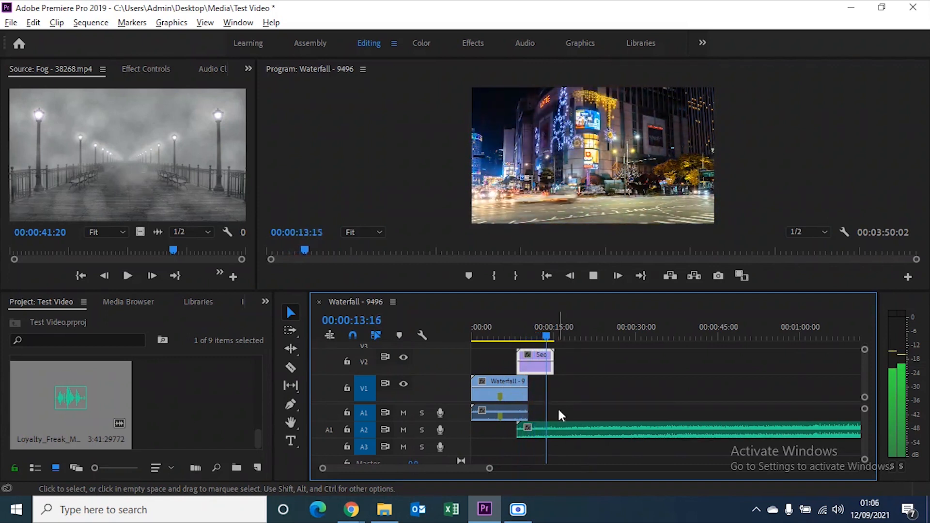
key("space")
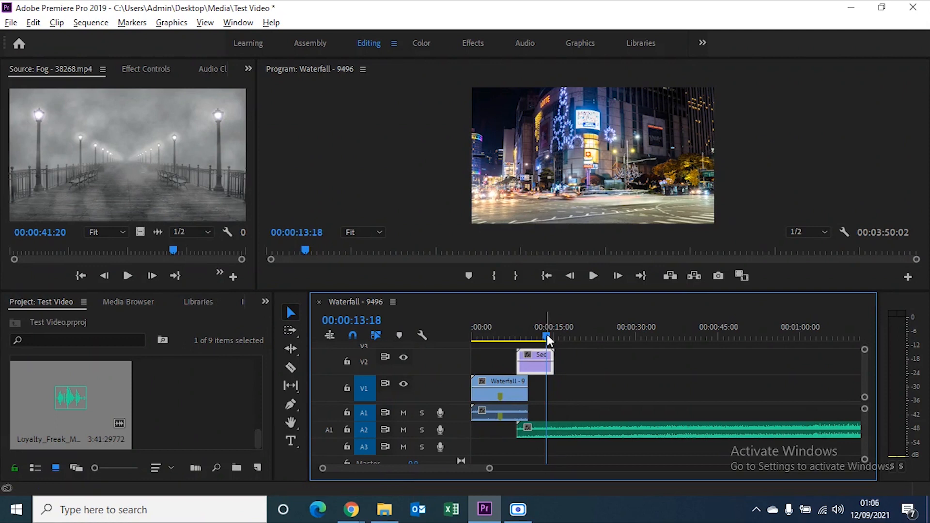
Delete the Seoul clip from track V2
left_click(506, 394)
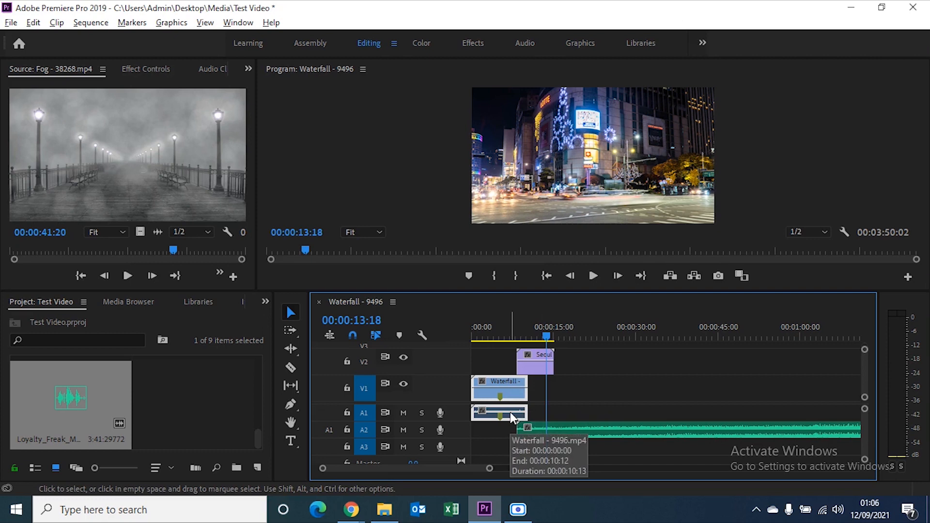
left_click(537, 429)
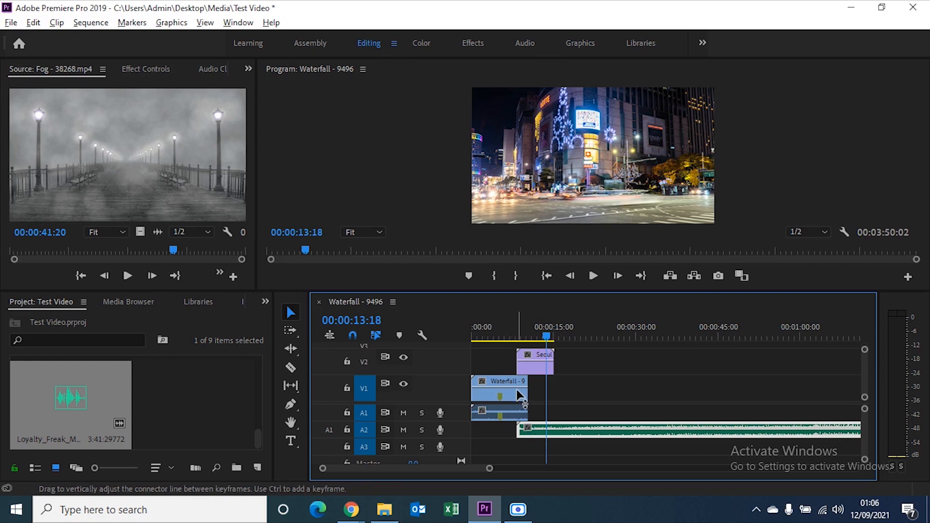
left_click(532, 368)
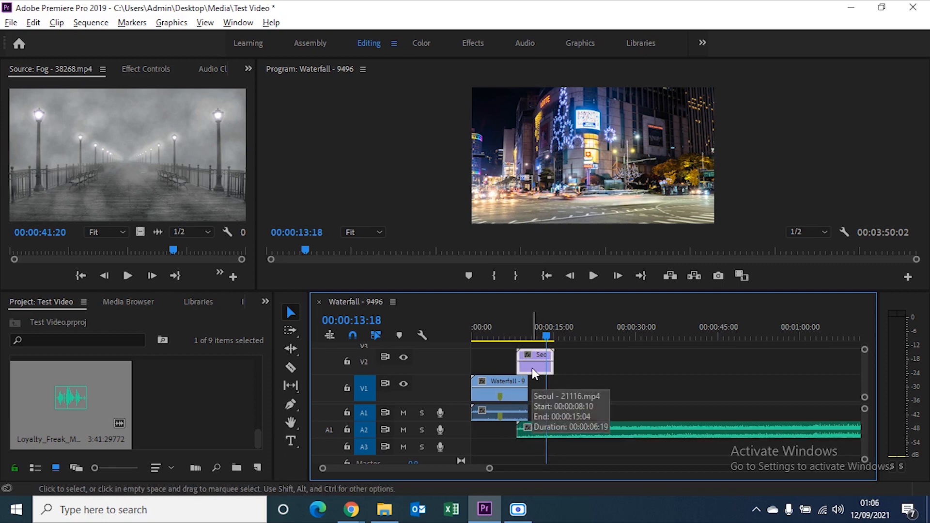
key("Delete")
With linked selection turned off, replace the Waterfall clip's audio on A1 with the music clip, starting at the sequence's beginning
left_click(377, 335)
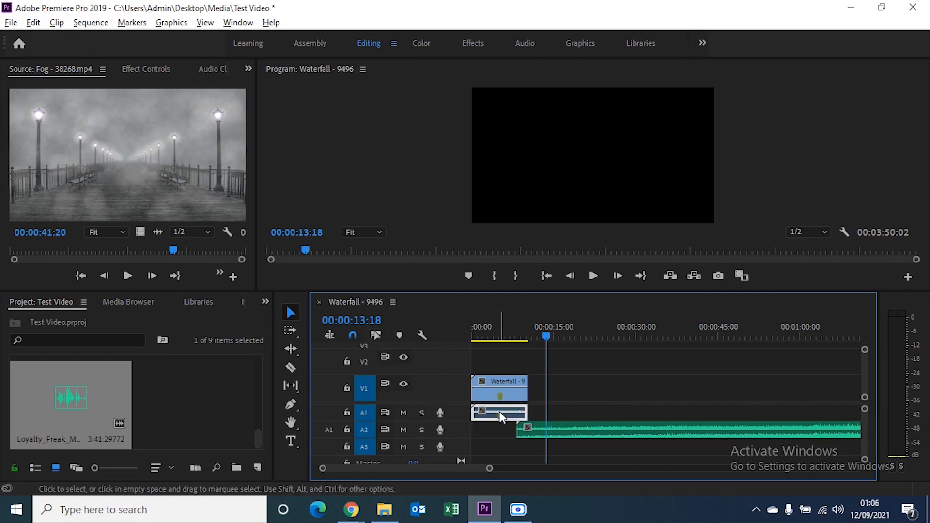
left_click(551, 431)
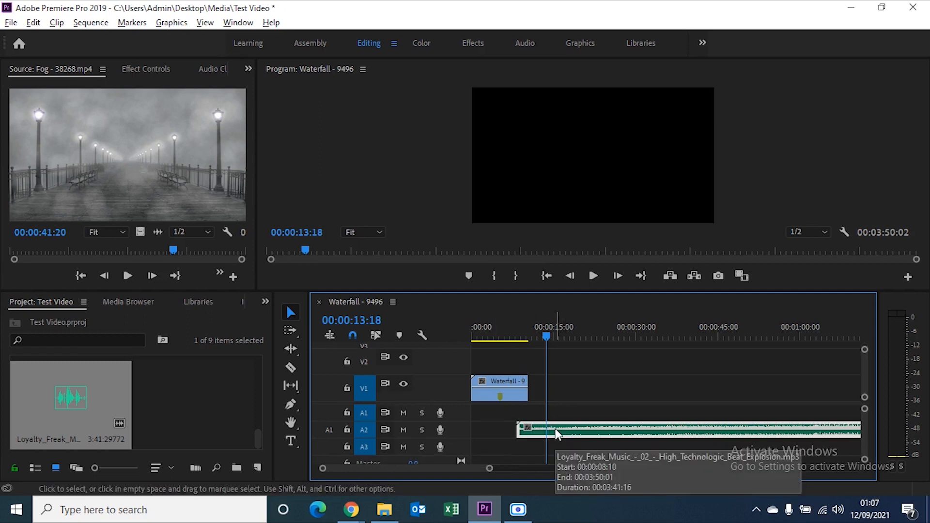
left_click_drag(556, 432, 508, 417)
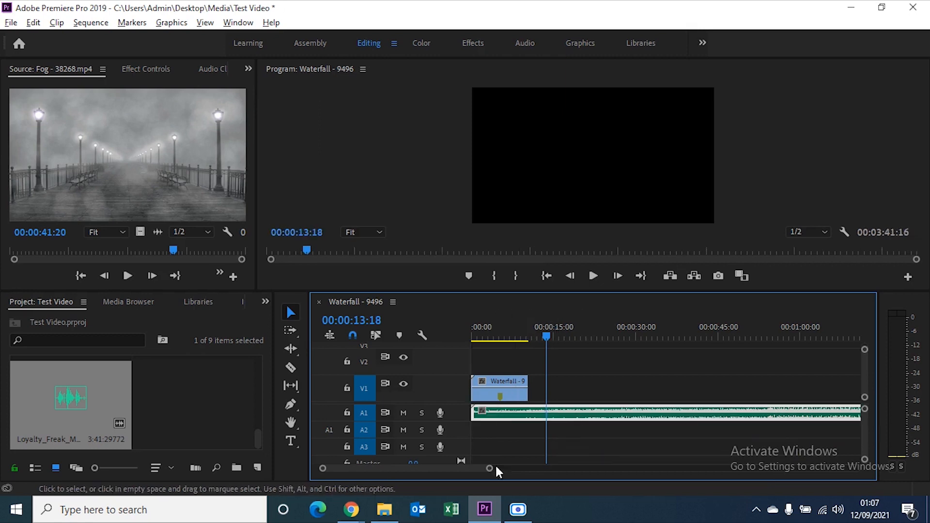
Trim the end of the music clip on A1 to the Waterfall clip's end, for a duration of 00:00:10:13
left_click_drag(489, 471, 653, 468)
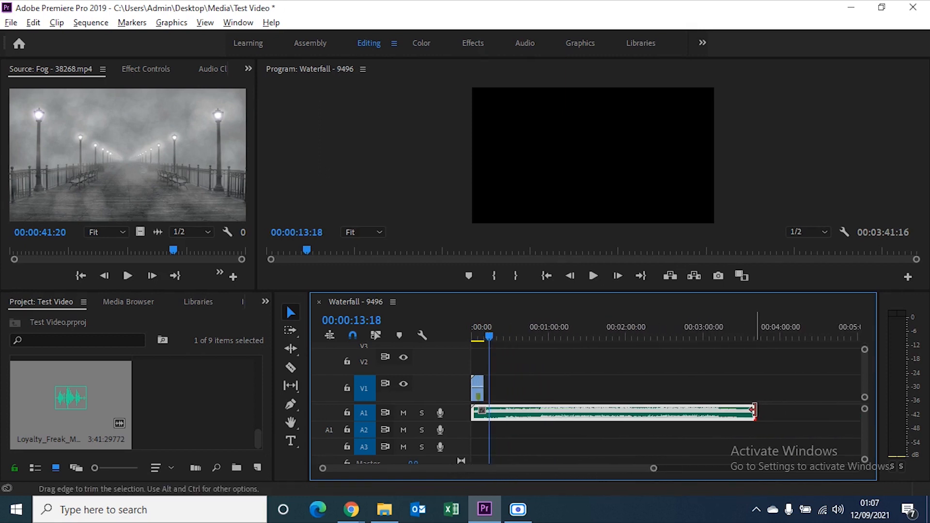
left_click_drag(753, 410, 482, 415)
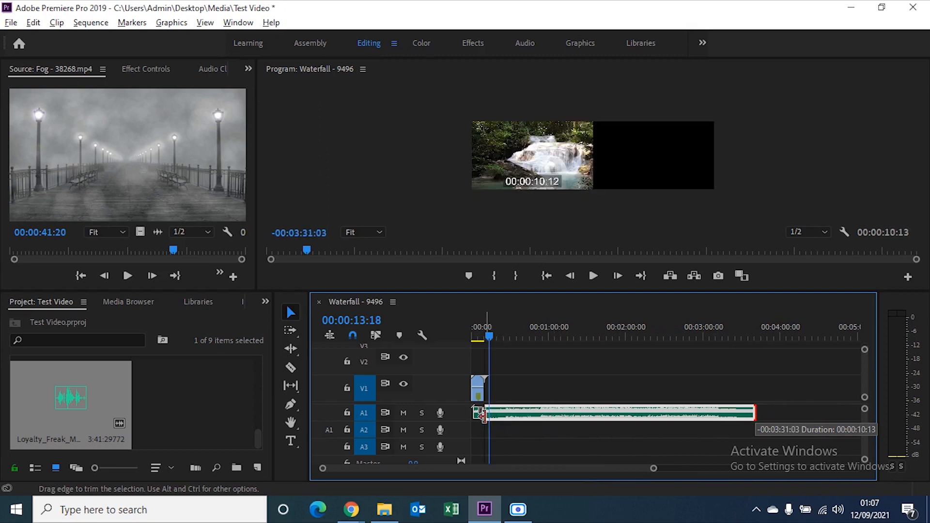
left_click_drag(481, 415, 483, 415)
left_click_drag(653, 469, 569, 469)
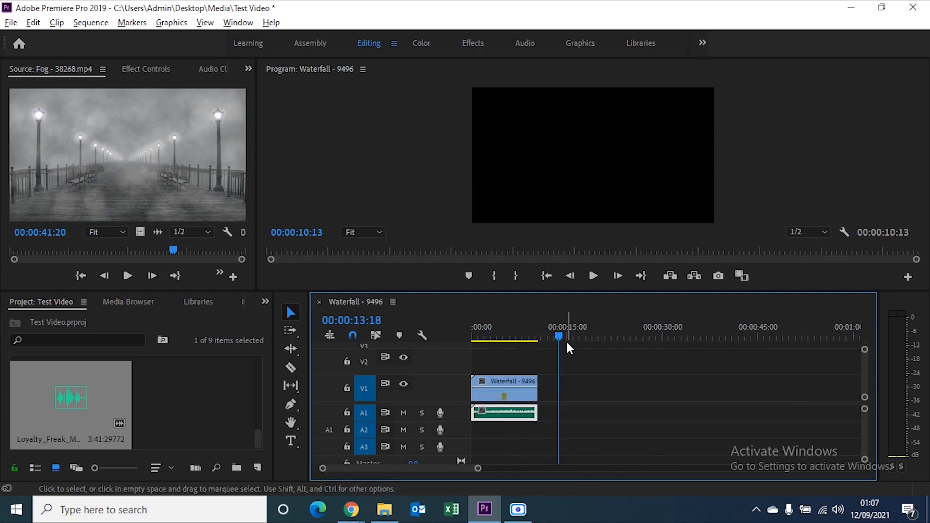
Play the sequence from its beginning to about 6 seconds, select the video and music clips separately, and return the playhead to the start
left_click_drag(558, 334, 377, 347)
key("space")
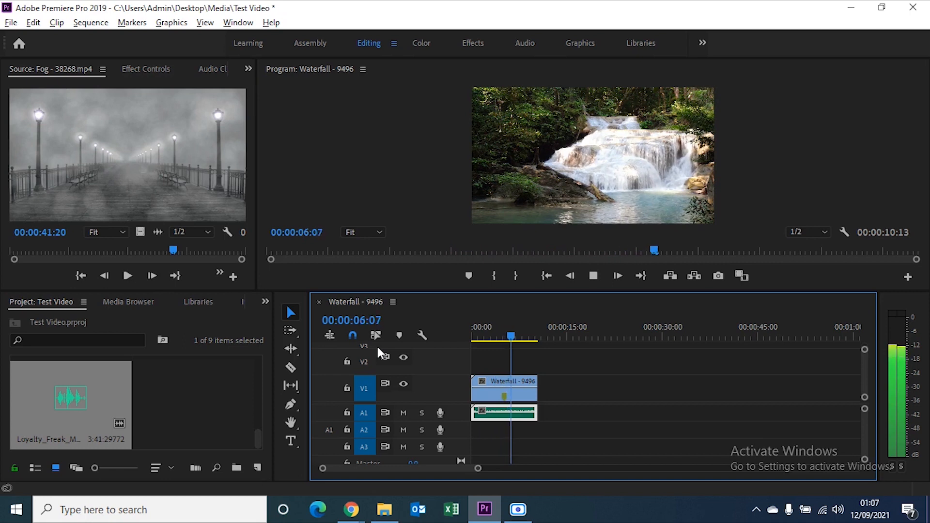
key("space")
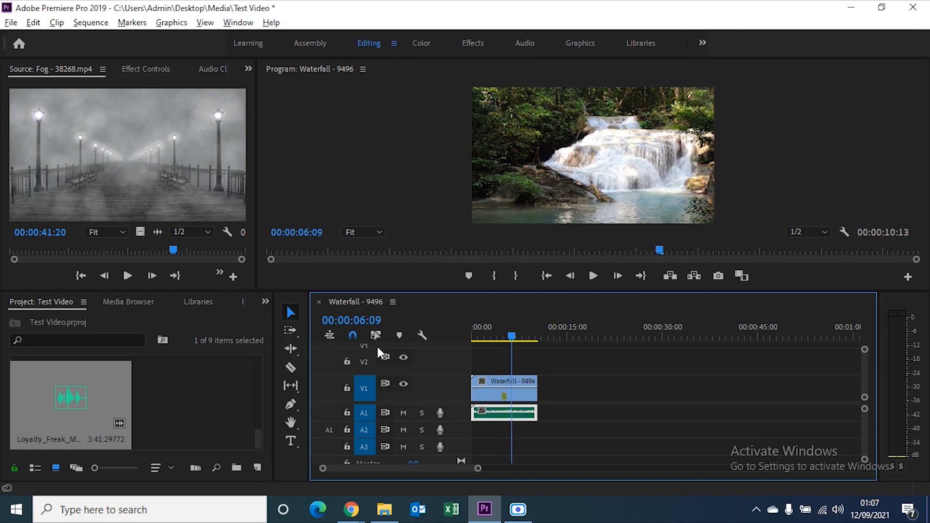
left_click(515, 398)
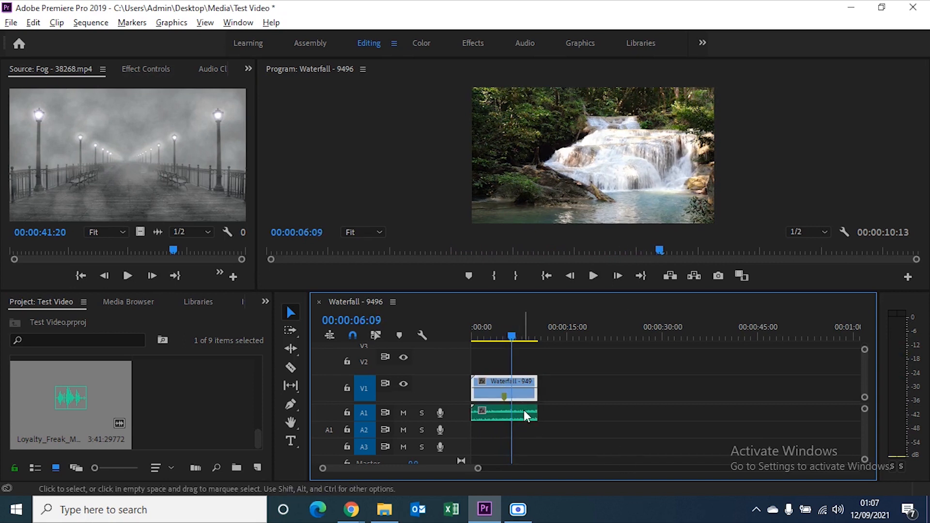
left_click(524, 412)
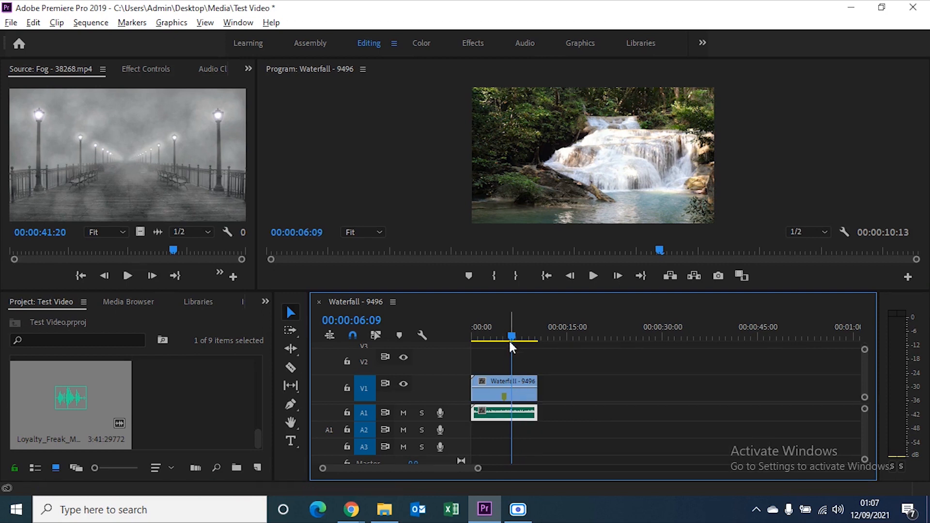
left_click_drag(512, 333, 480, 332)
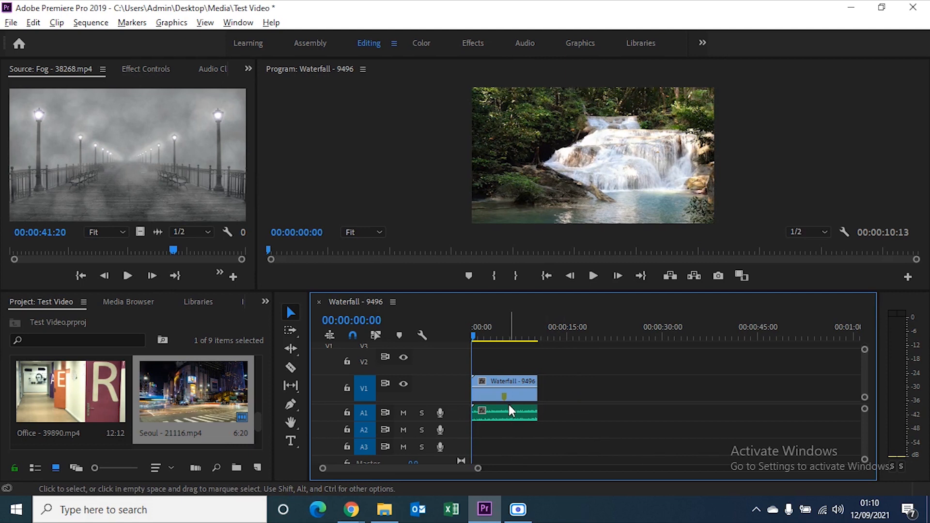
Place the Office clip on track V1 directly after the Waterfall clip
left_click_drag(73, 392, 504, 391)
left_click(506, 392)
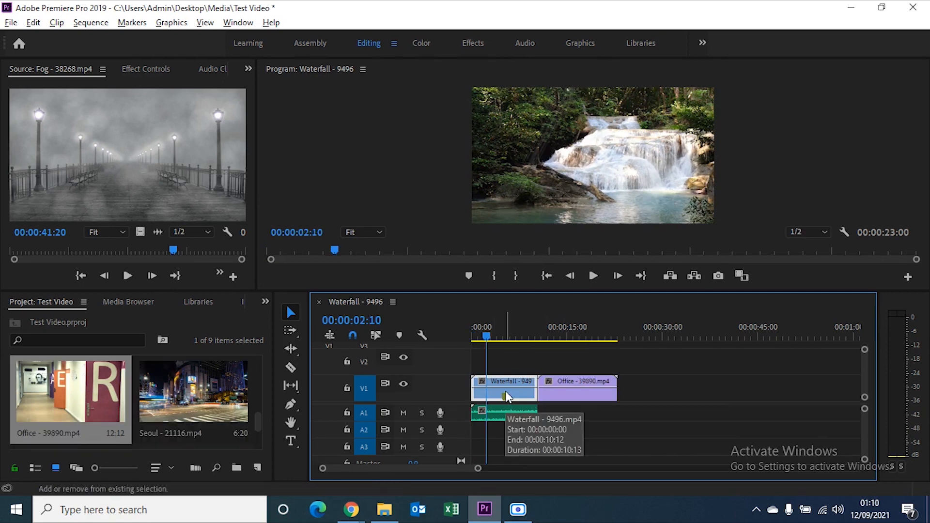
key("shift+Right")
left_click(566, 411)
Find the Goat clip in the project media and place it on V1 directly after the Office clip
left_click(202, 393)
key("Left")
key("Left")
key("Left")
key("Left")
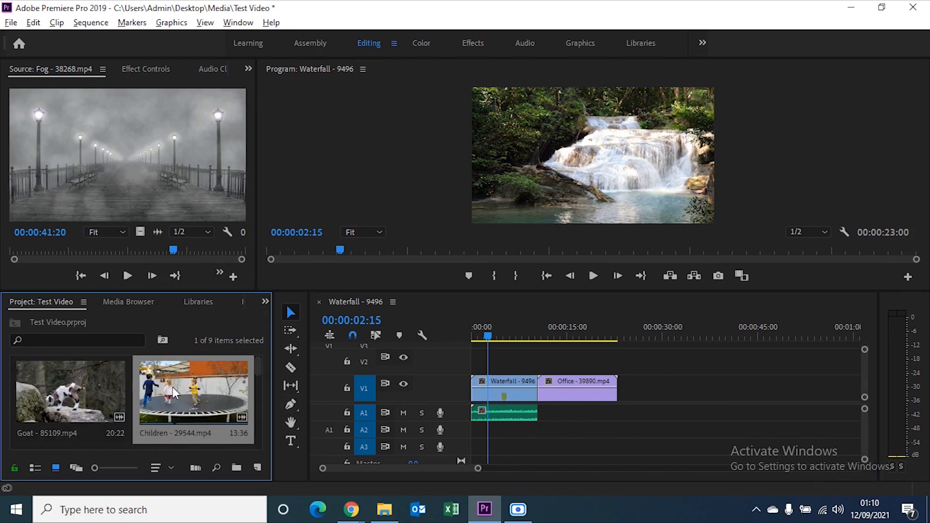
left_click(89, 396)
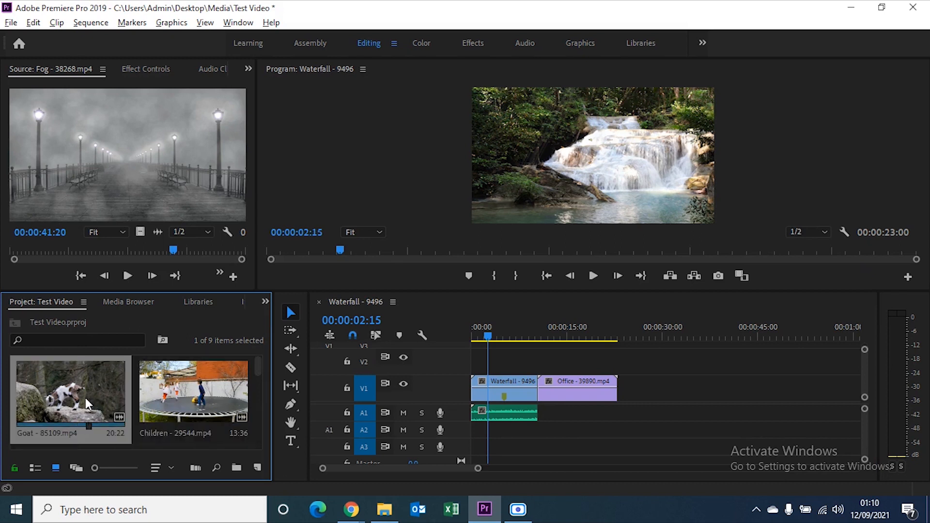
left_click_drag(86, 397, 621, 390)
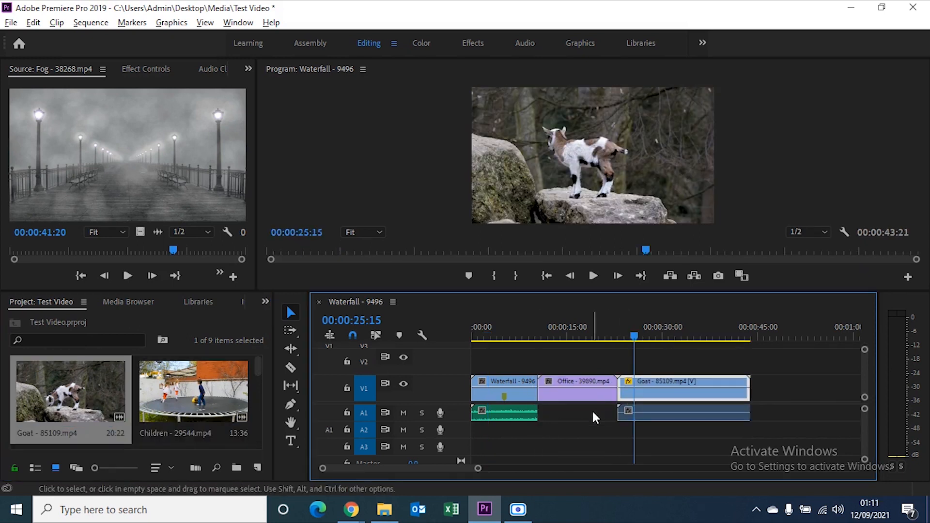
Check the audio gap under the Office clip and the neighbouring clips, and return the playhead to the sequence's start
left_click(577, 413)
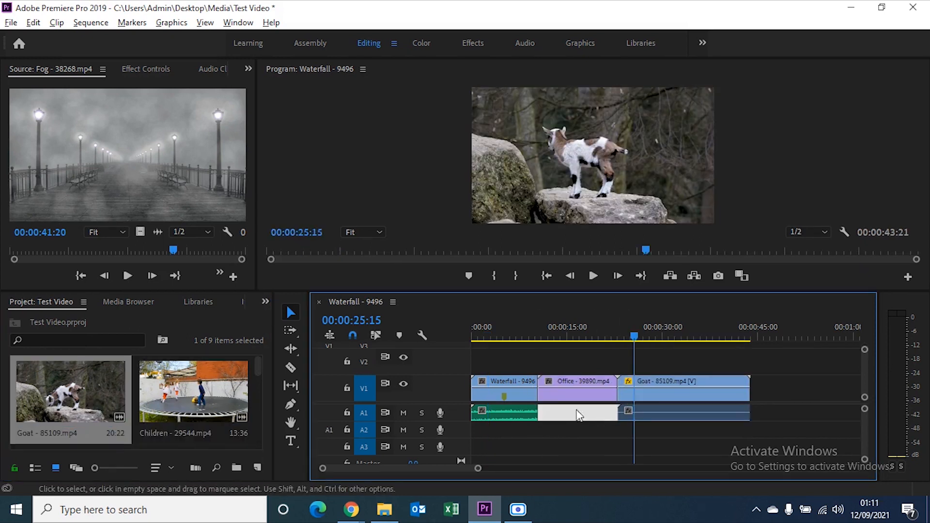
left_click(531, 391)
left_click(644, 394)
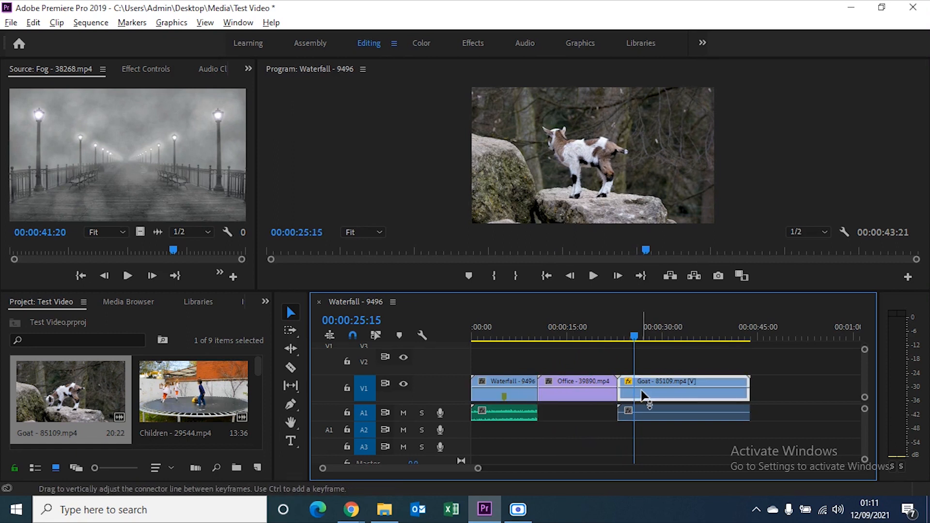
left_click_drag(633, 334, 350, 341)
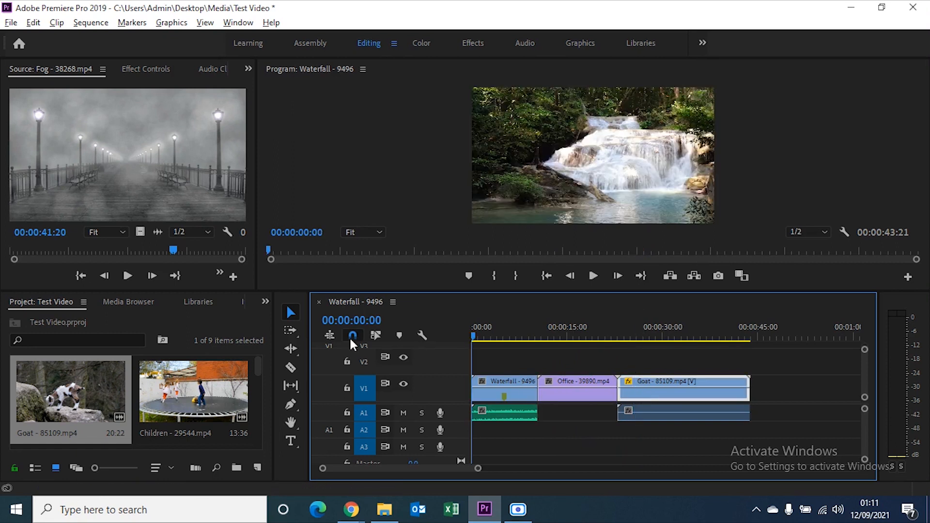
left_click(518, 391)
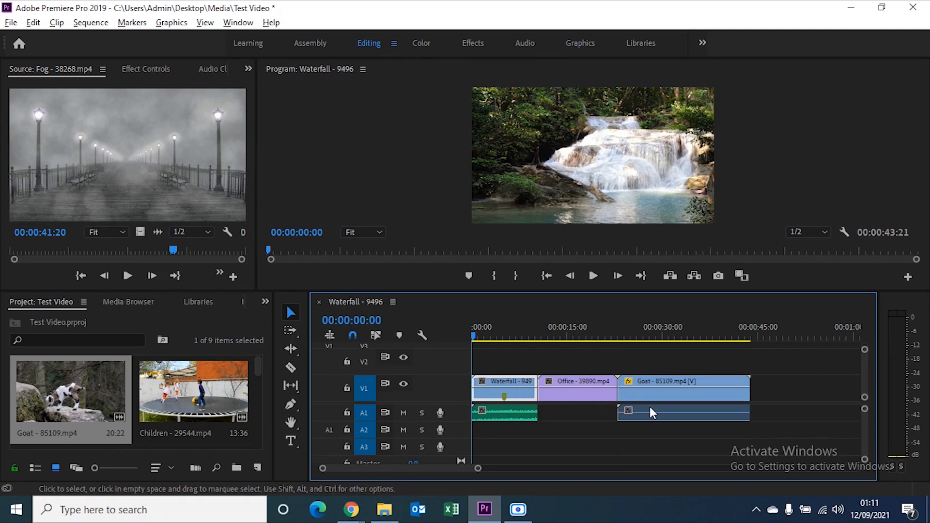
Nest all video and audio clips in the timeline as Nested Sequence 01
key("ctrl+a")
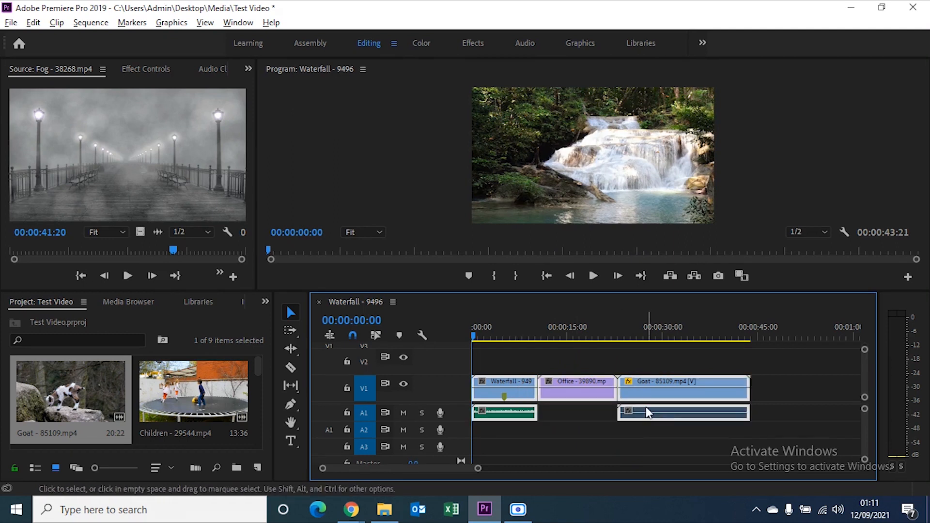
right_click(595, 394)
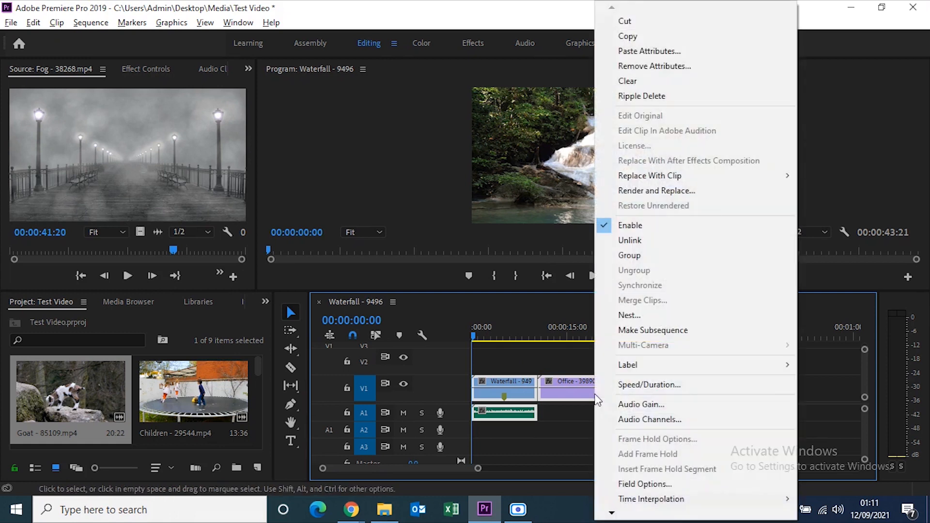
left_click(636, 316)
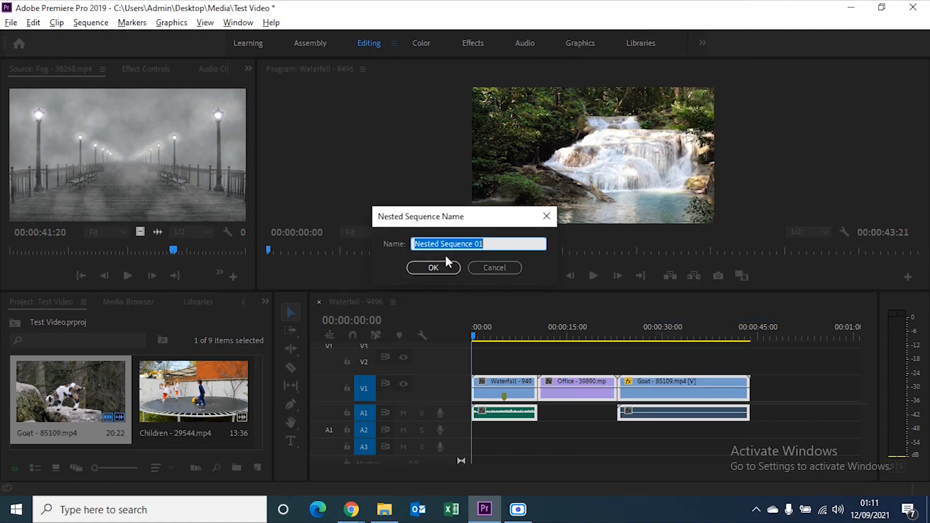
left_click(440, 270)
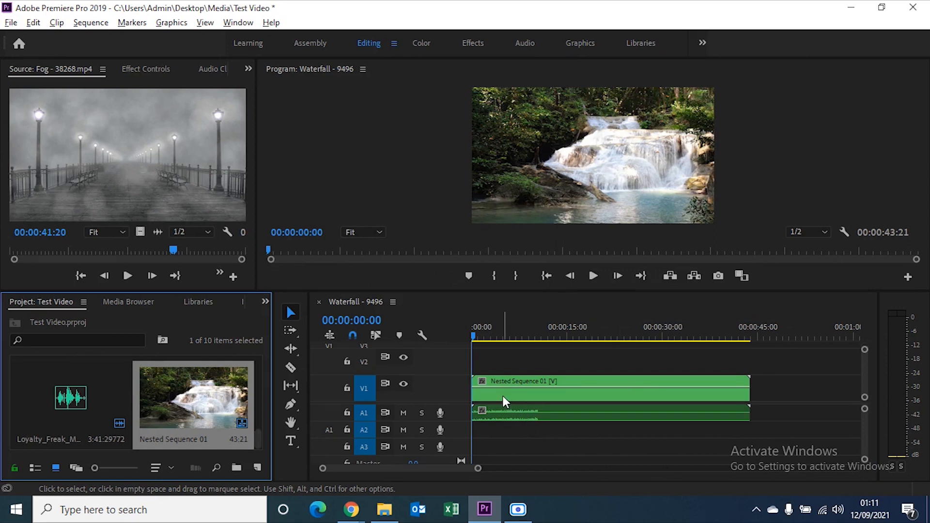
key("space")
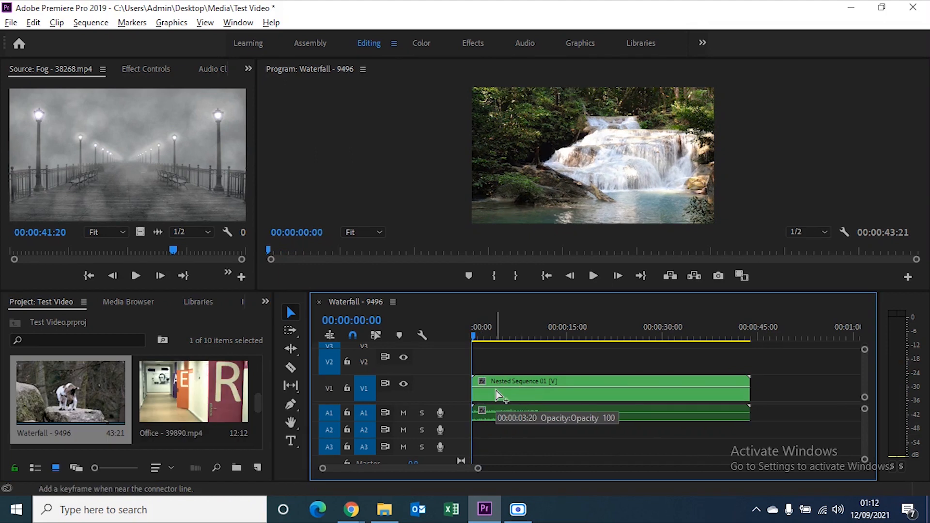
Undo the nesting to restore the separate Waterfall, Office and Goat clips
key("ctrl+z")
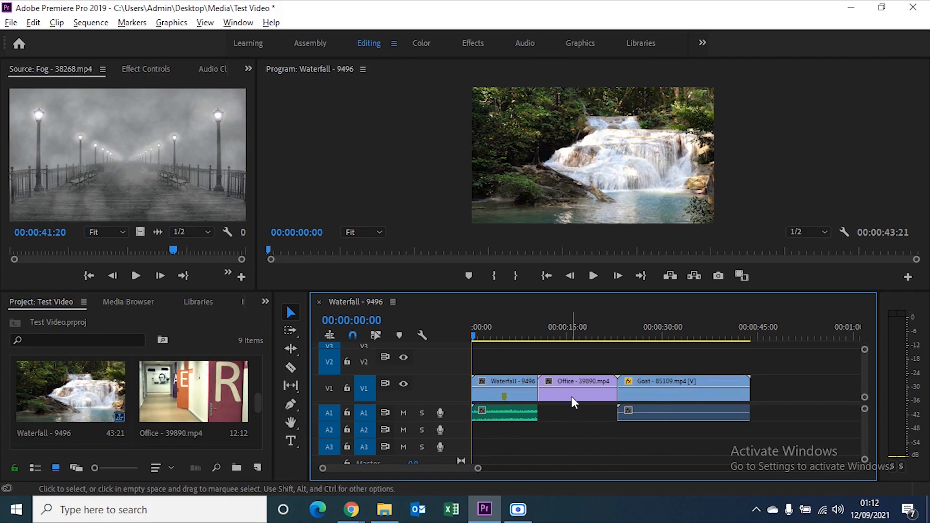
left_click(695, 391)
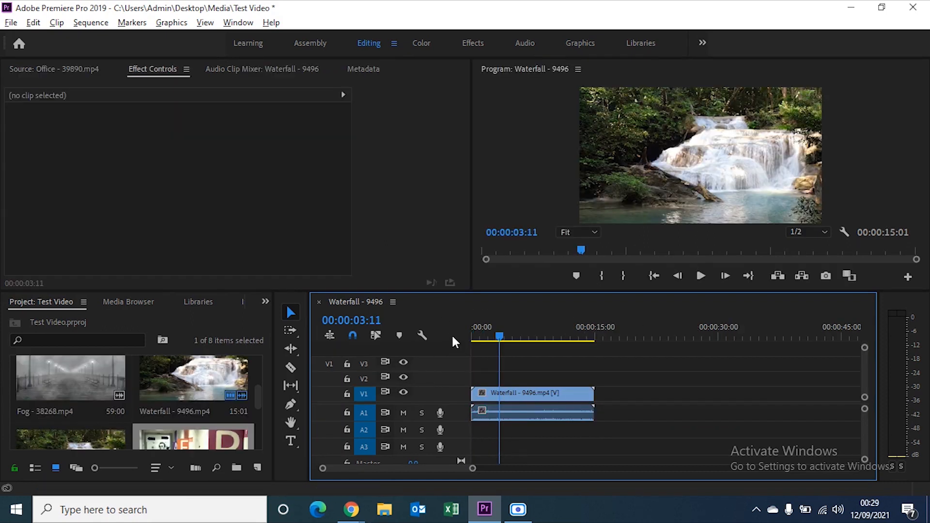
Turn timeline snapping off and back on
left_click(353, 335)
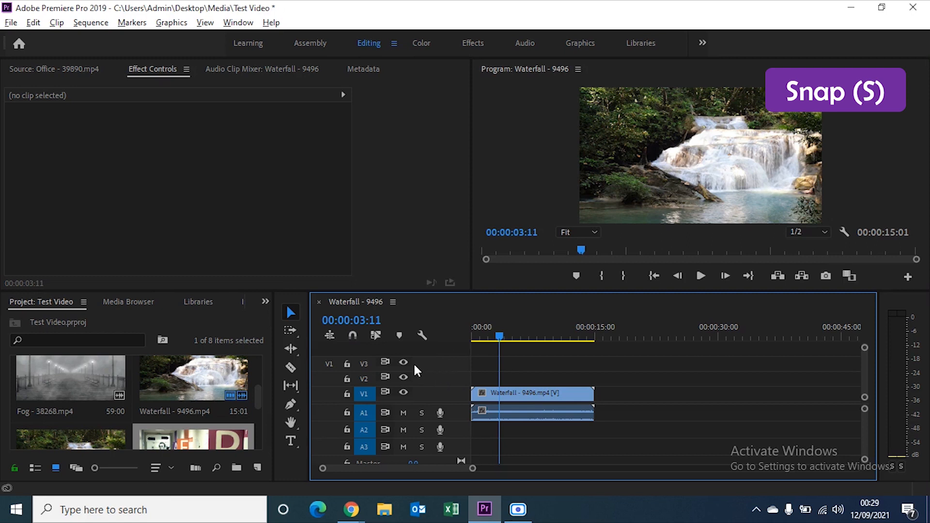
key("s")
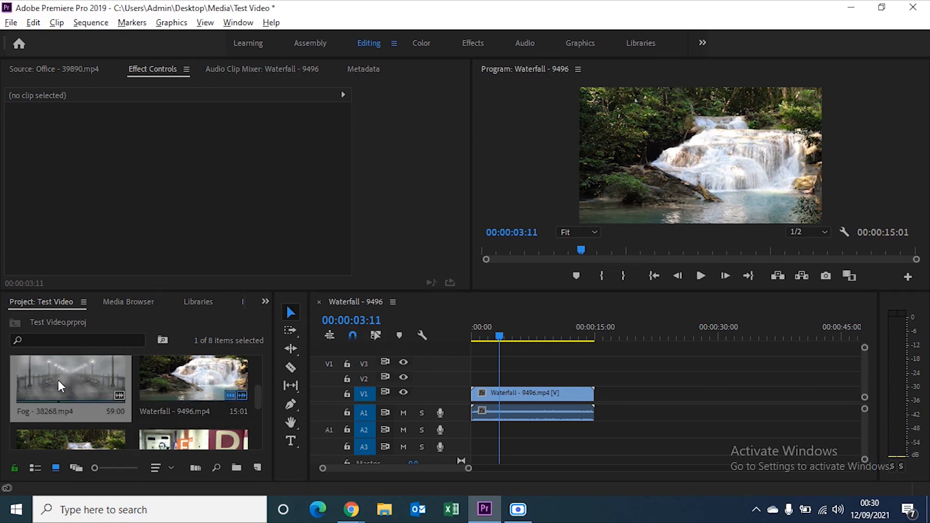
Place the Fog clip on V1 with a gap after the Waterfall clip, and snap it against the Waterfall clip's end
left_click_drag(52, 380, 609, 395)
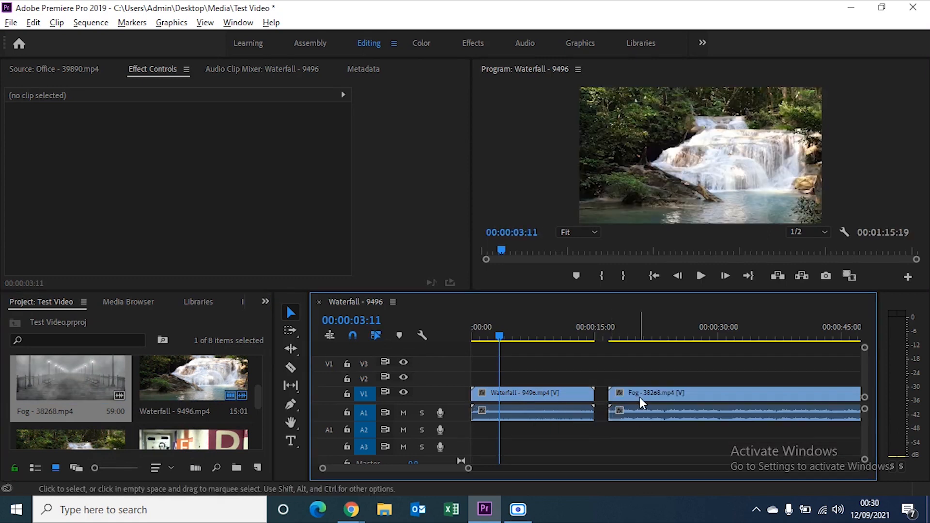
left_click(576, 399)
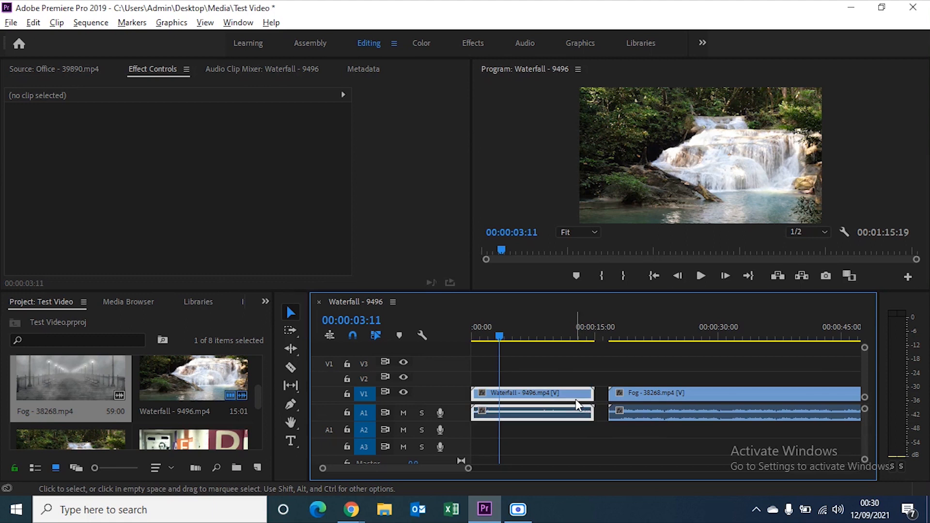
left_click(638, 398)
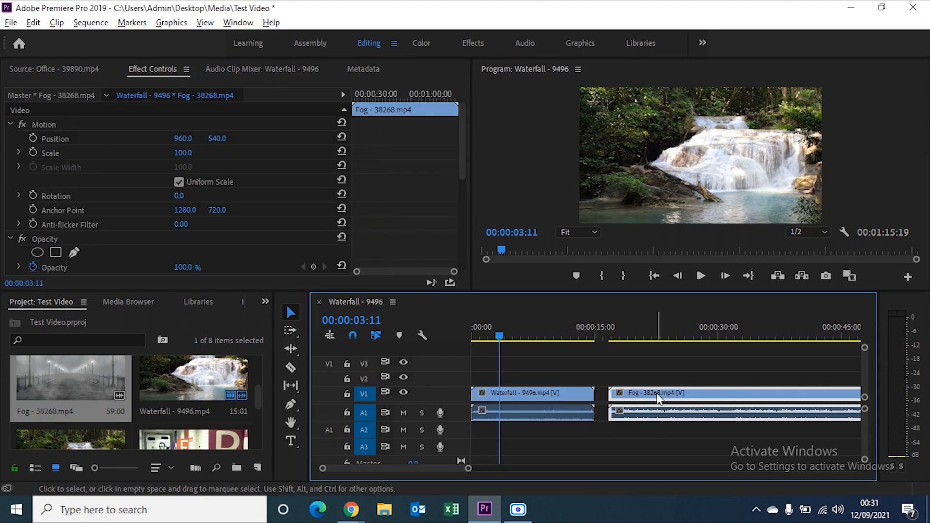
left_click_drag(647, 395, 646, 398)
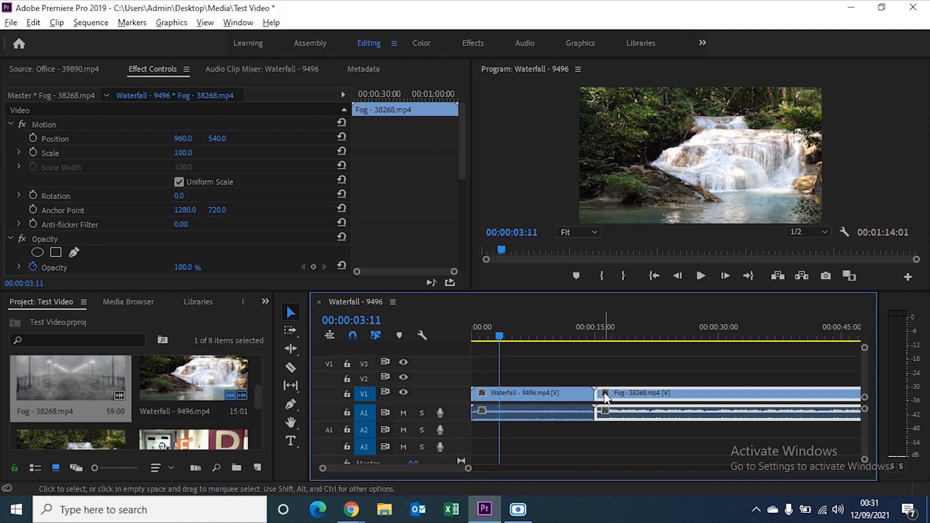
With snapping off, place the Fog clip on V1 after the Waterfall clip, and with snapping on, move it flush against the Waterfall clip
left_click(352, 335)
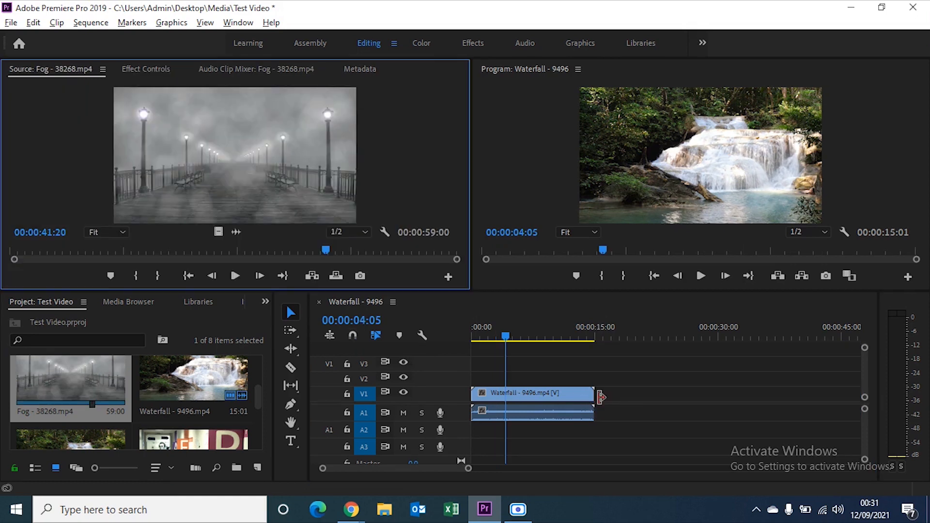
left_click_drag(91, 382, 609, 407)
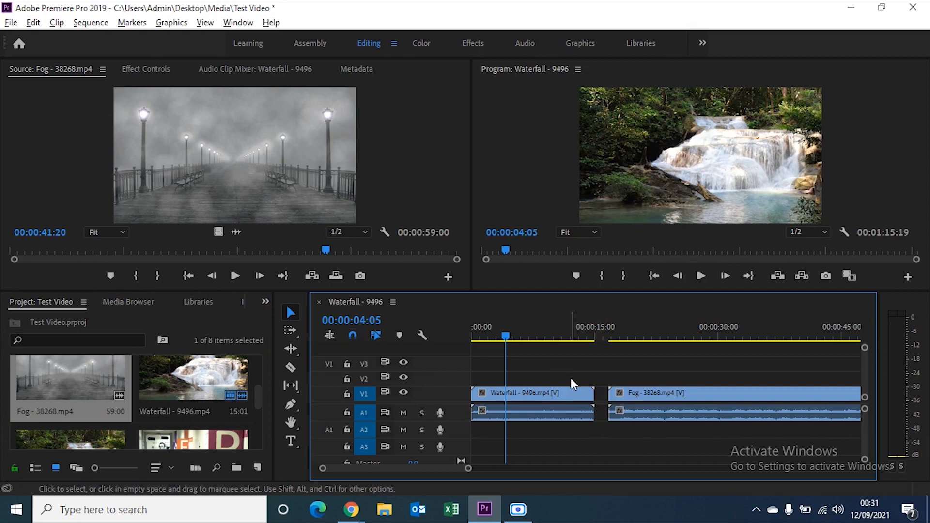
left_click(644, 393)
left_click_drag(651, 398, 642, 396)
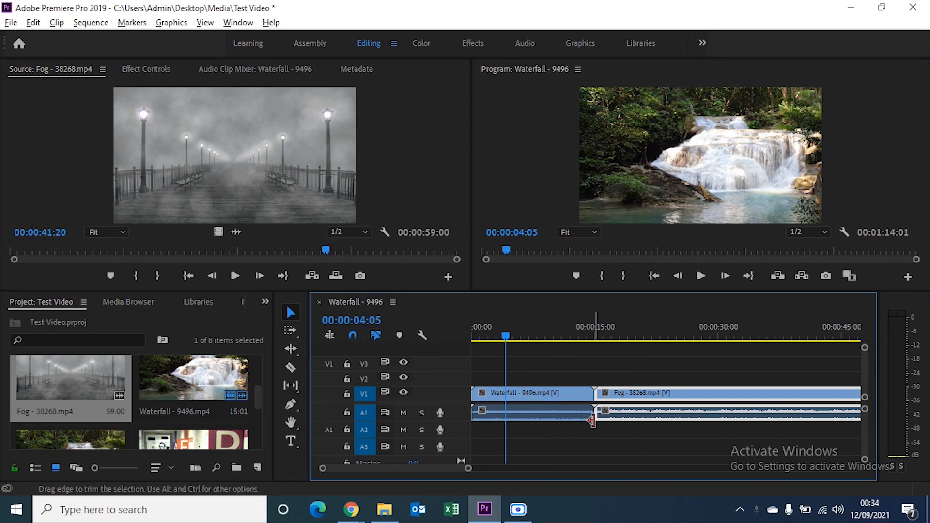
Play the Waterfall clip to about 5 seconds, and turn linked selection off to select only its video on V1
left_click(562, 395)
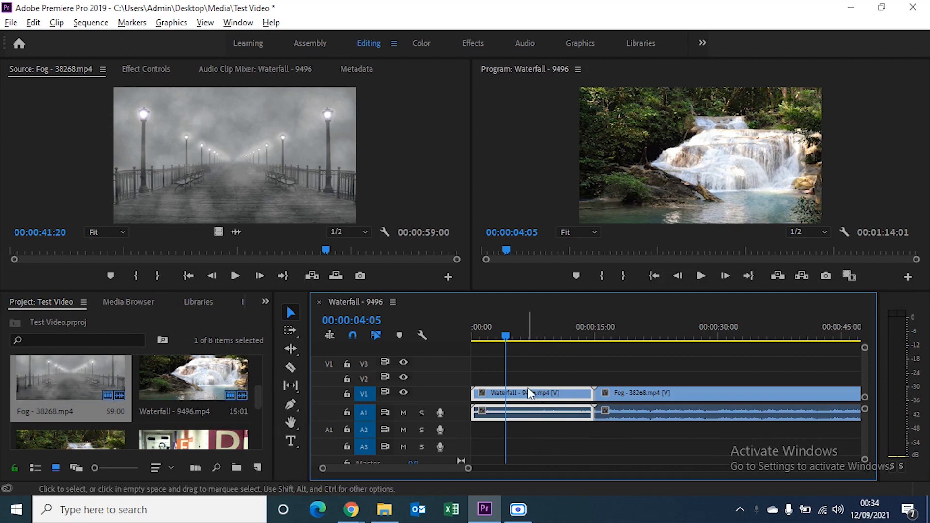
key("space")
key("space")
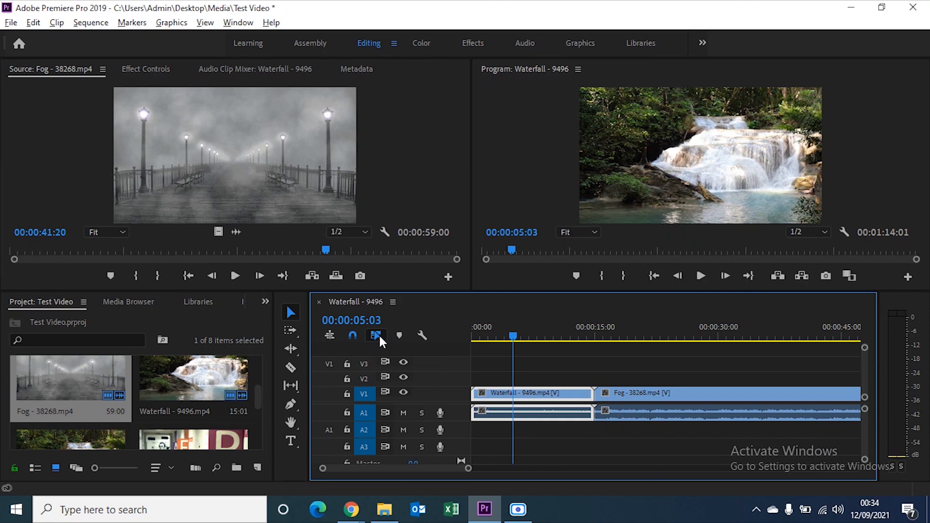
left_click(560, 399)
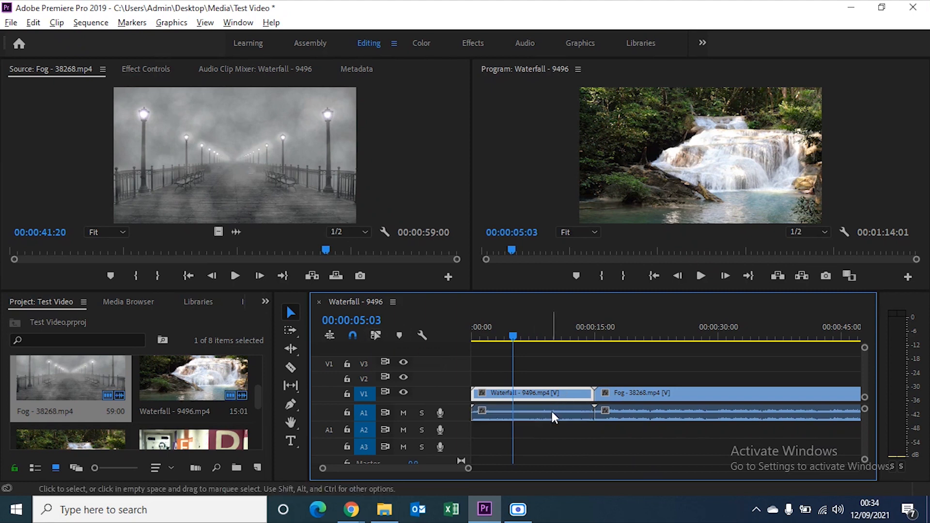
Delete only the Waterfall clip's audio from A1, check that its video can be selected, and undo the deletion
left_click(551, 411)
left_click(547, 394)
left_click(541, 415)
key("Delete")
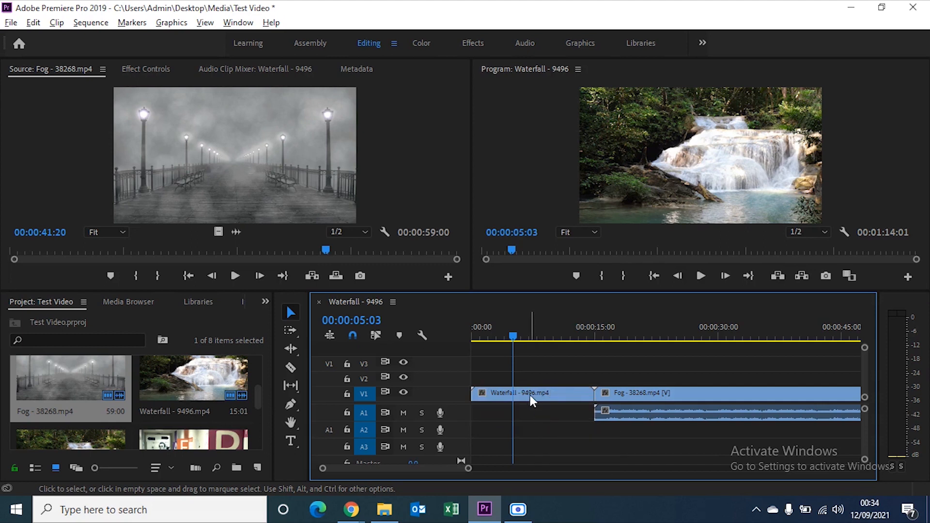
left_click(530, 395)
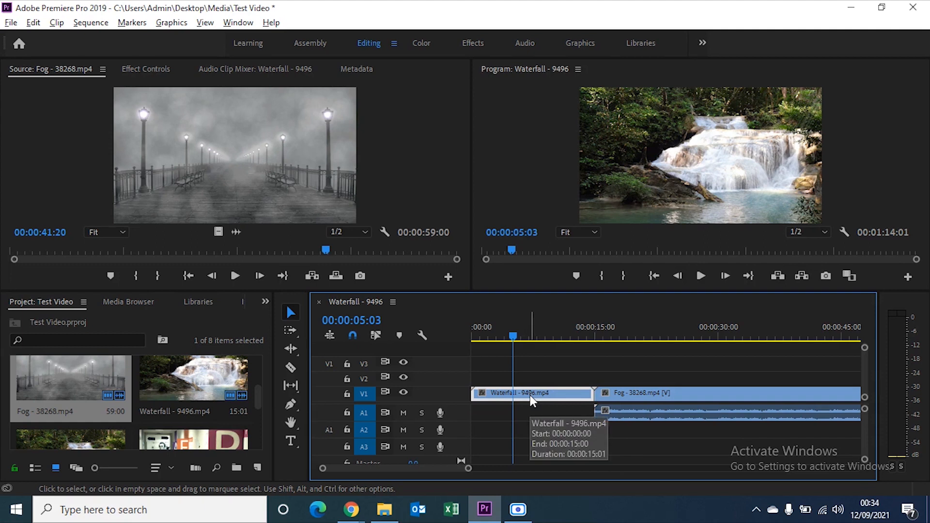
key("ctrl")
key("ctrl+z")
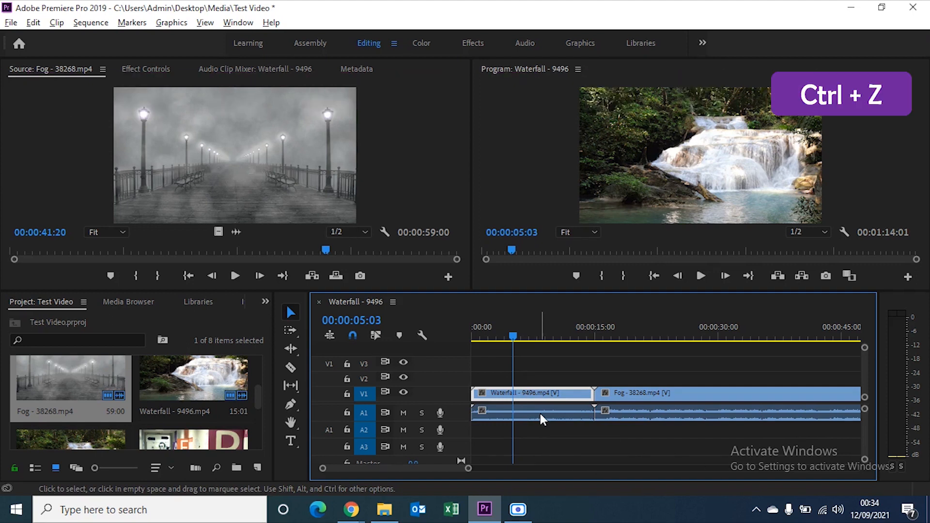
Turn linked selection back on and add a marker at 00:00:05:03 to the selected Waterfall clip's video and audio
left_click(540, 414, "alt")
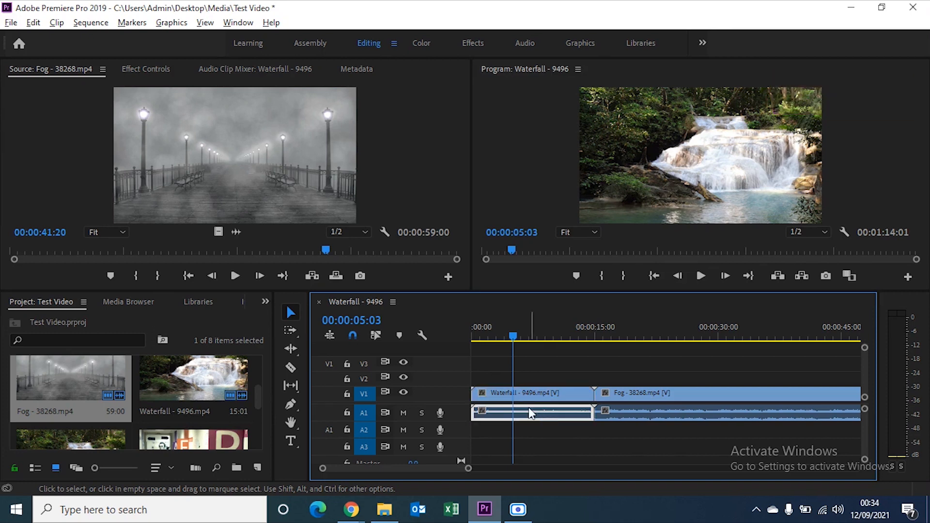
left_click(376, 334)
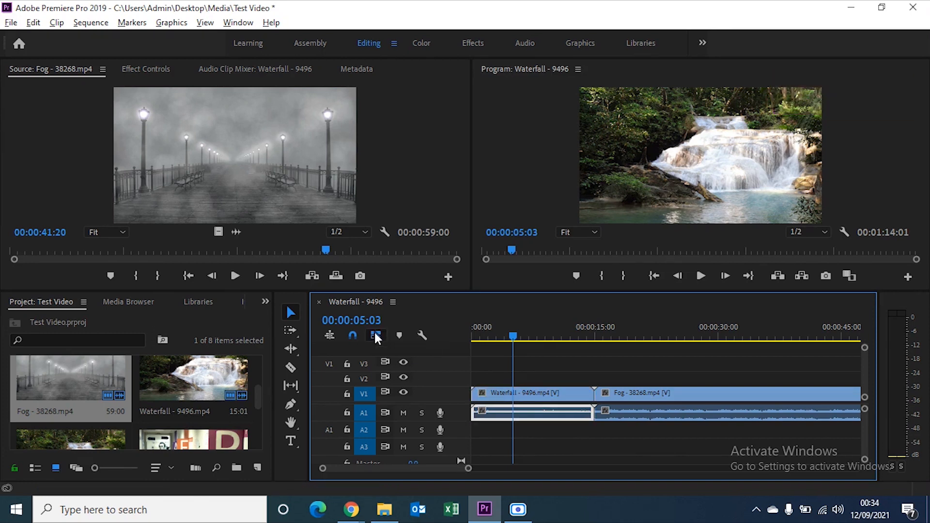
left_click(605, 411)
left_click(573, 402)
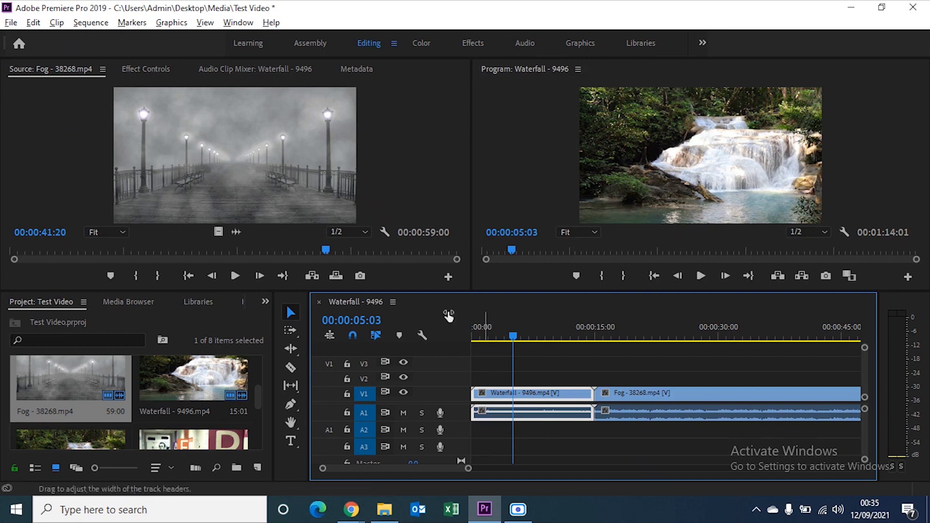
left_click(398, 339)
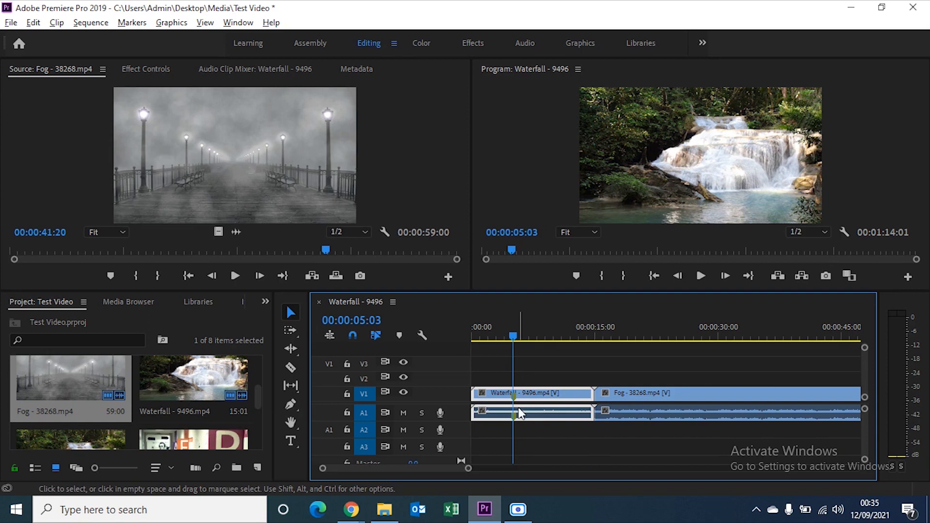
Minimize all timeline tracks, and expand all of them with the timeline display settings
left_click(421, 334)
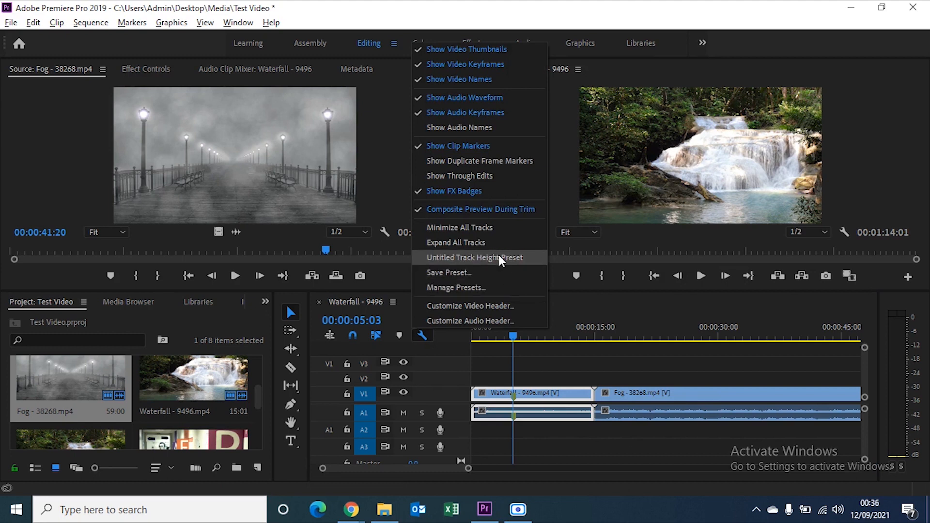
left_click(488, 233)
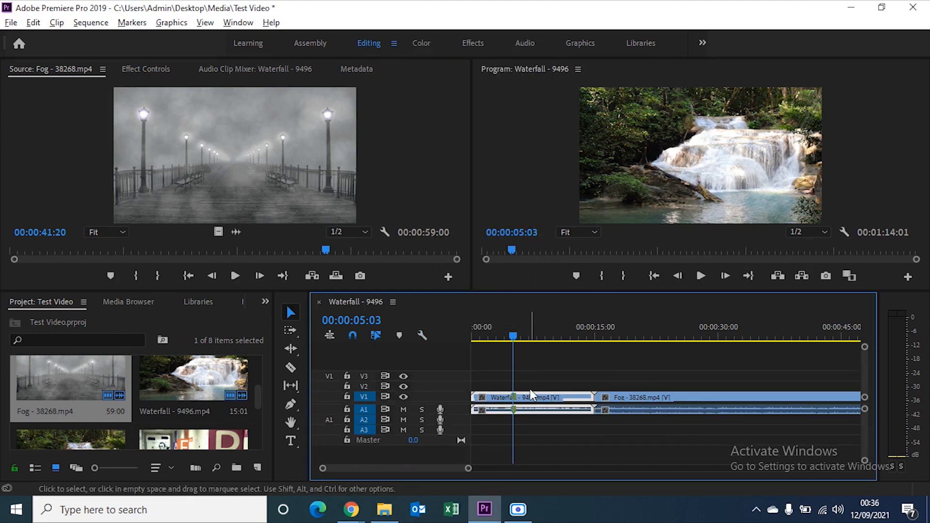
left_click(425, 336)
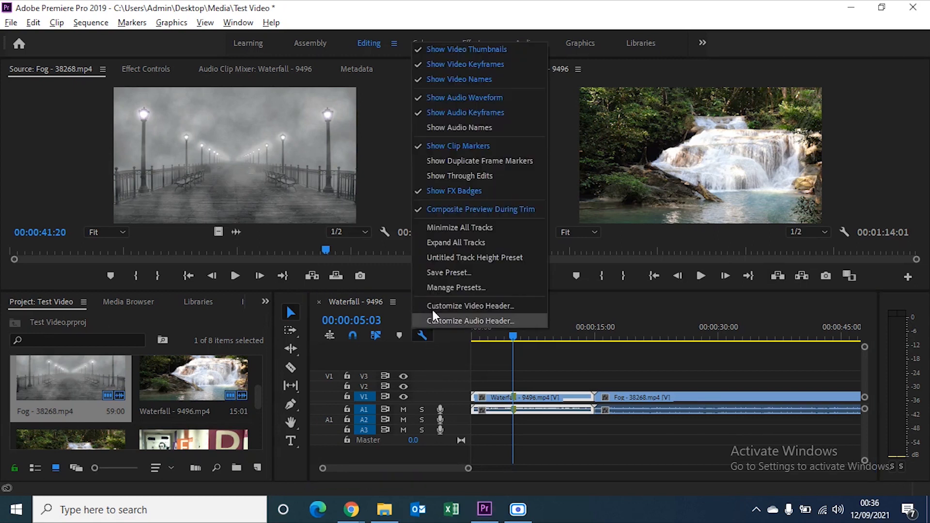
left_click(461, 240)
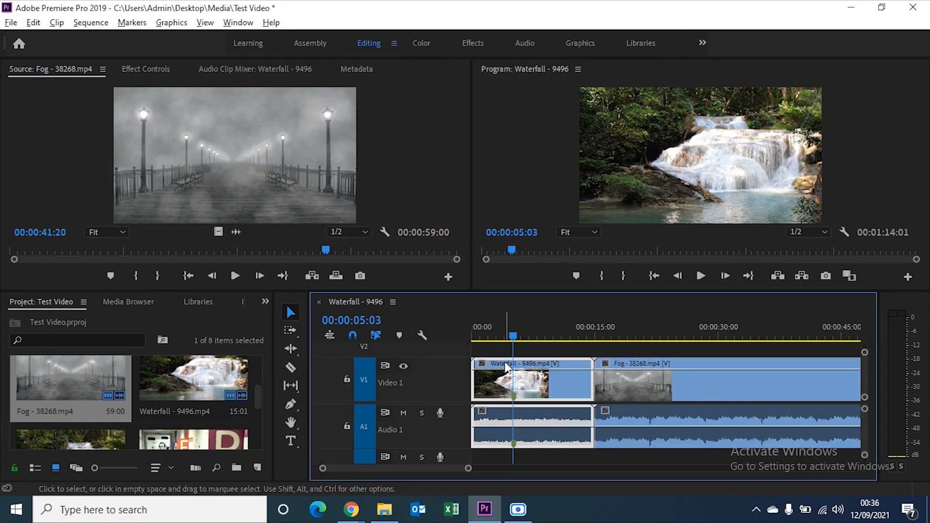
left_click(423, 335)
left_click(425, 335)
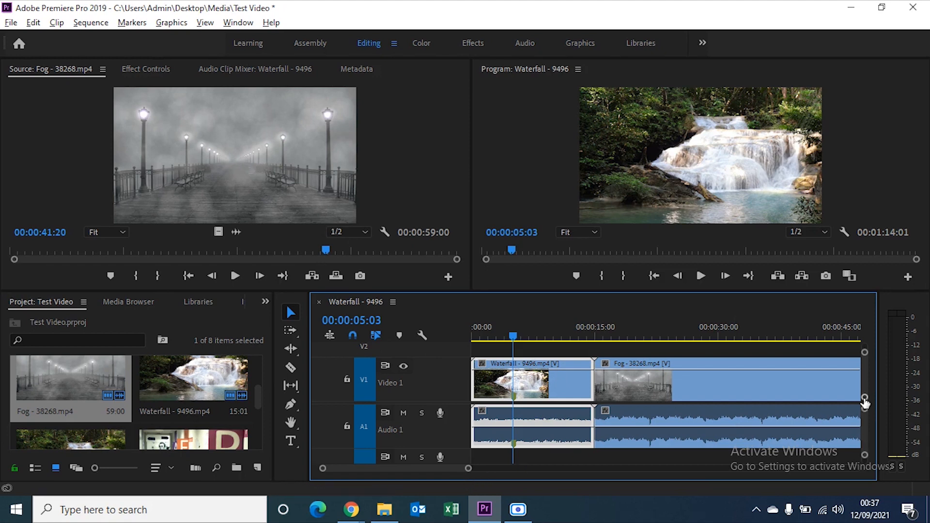
Enlarge the video tracks and reduce them to a medium height, and enlarge the audio tracks and shrink them to a compact height
left_click_drag(865, 404, 865, 390)
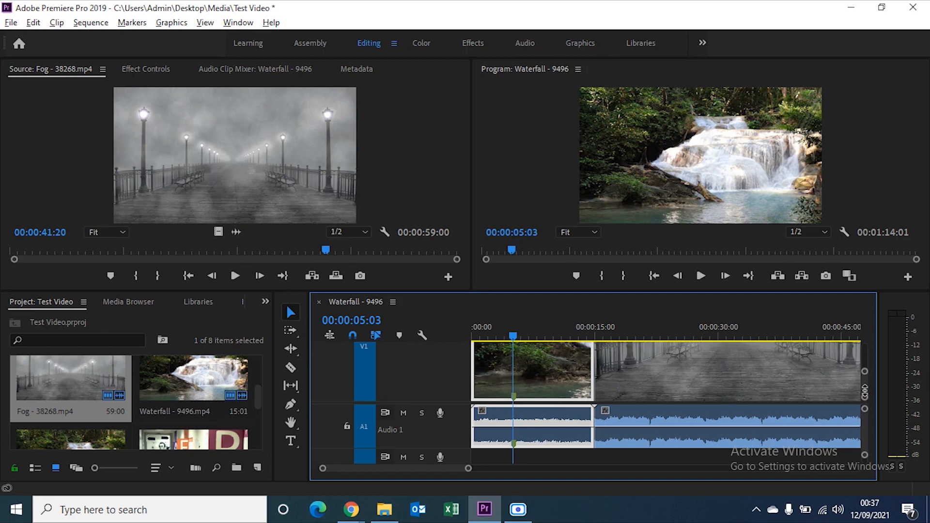
left_click_drag(864, 391, 866, 413)
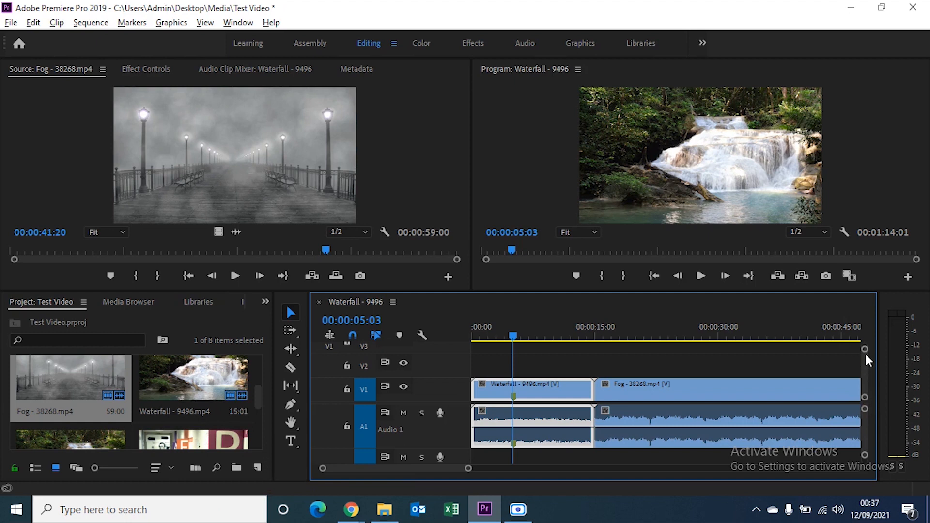
left_click_drag(865, 415, 864, 428)
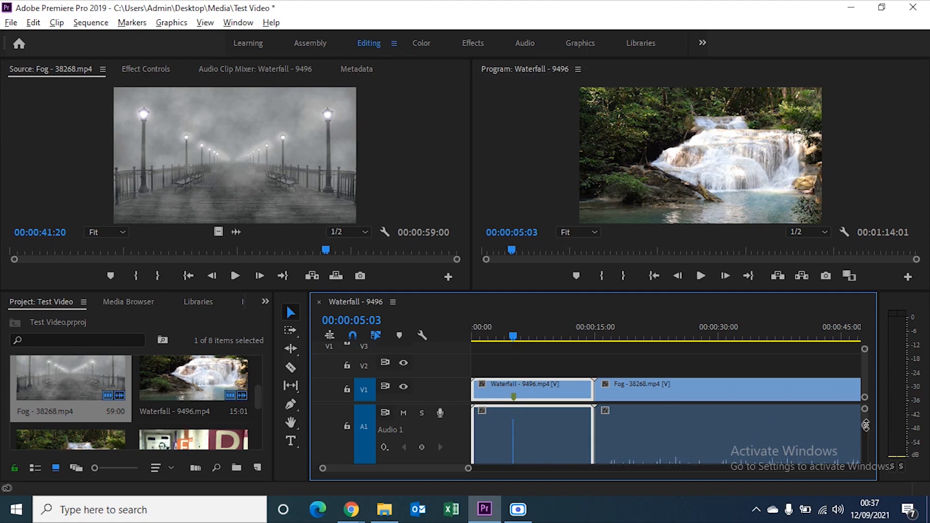
left_click_drag(867, 400, 867, 392)
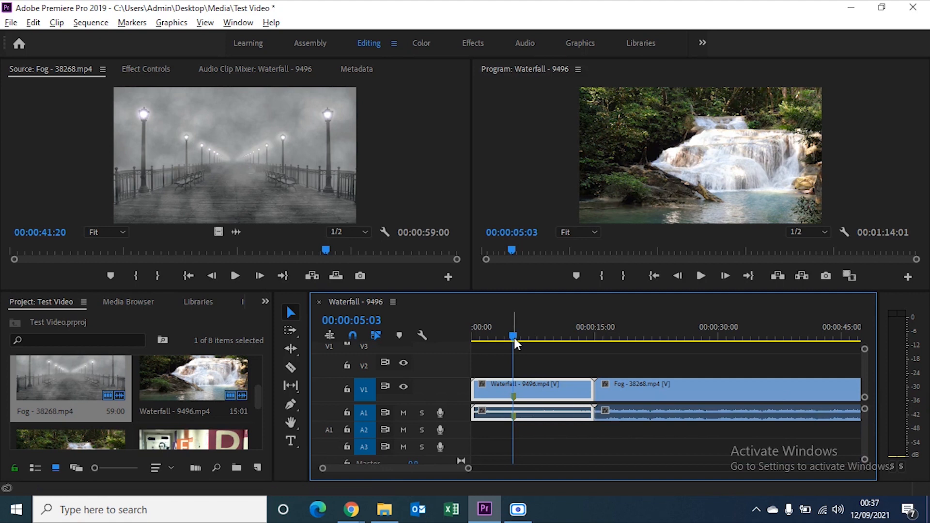
Move the playhead to 00:00:00:00 and zoom the timeline horizontally to show a little over 30 seconds
left_click_drag(514, 338, 445, 335)
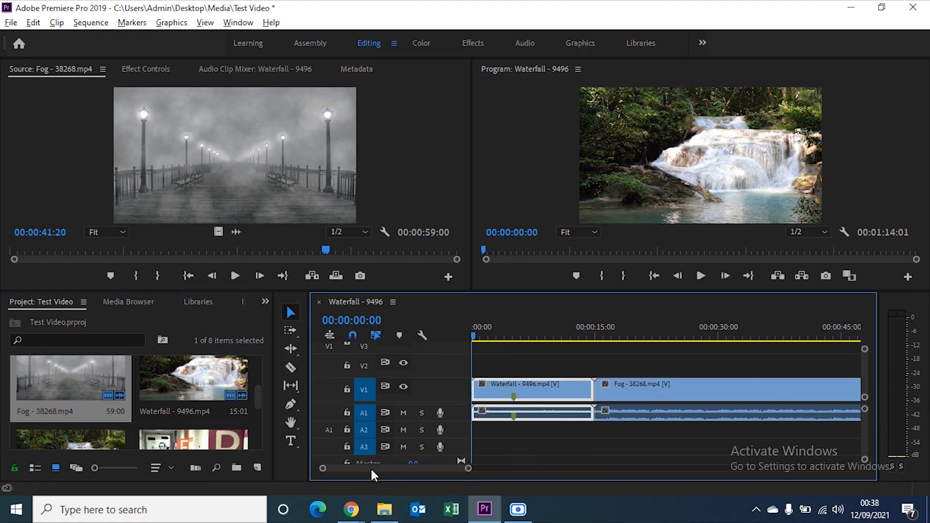
mouse_move(370, 470)
left_mouse_down()
mouse_move(411, 470)
mouse_move(365, 467)
left_mouse_up()
left_click_drag(468, 470, 435, 469)
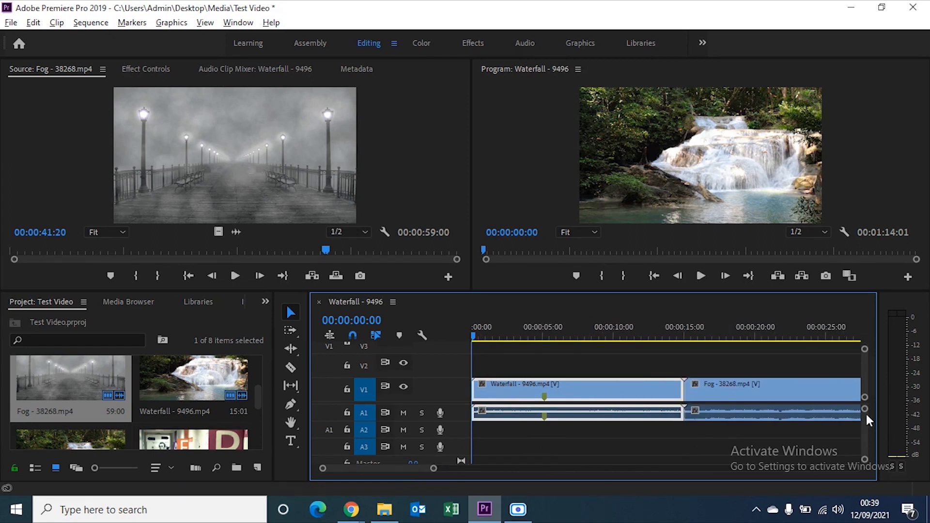
left_click_drag(431, 469, 460, 472)
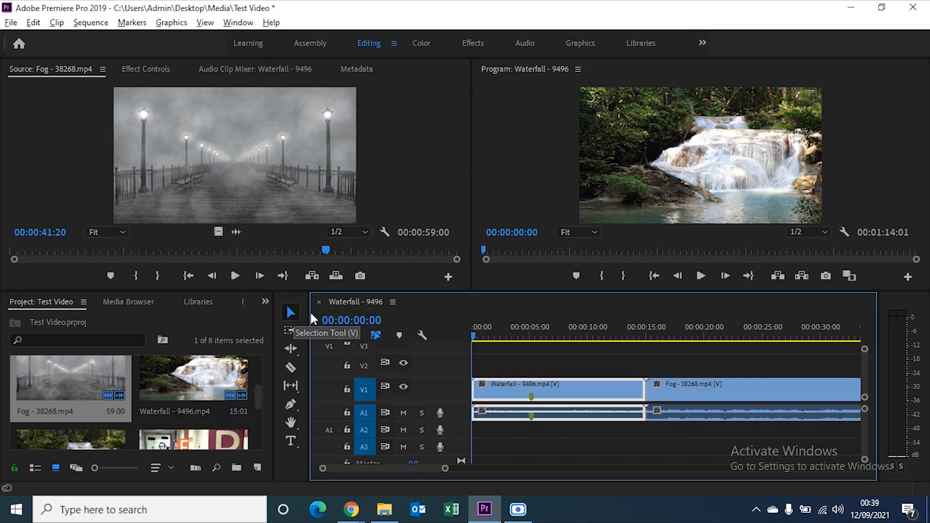
Select the Fog clip and the Waterfall clip one after the other with the Selection tool
left_click(672, 392)
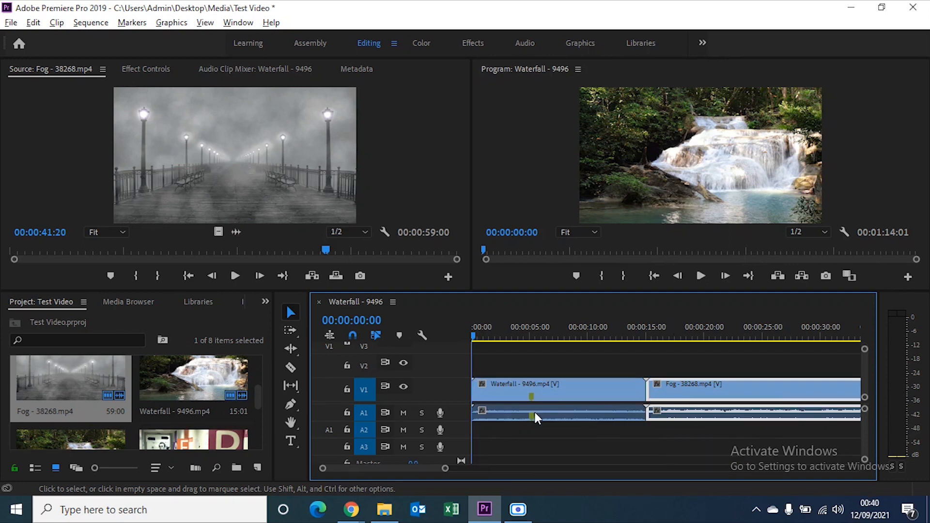
left_click(499, 395)
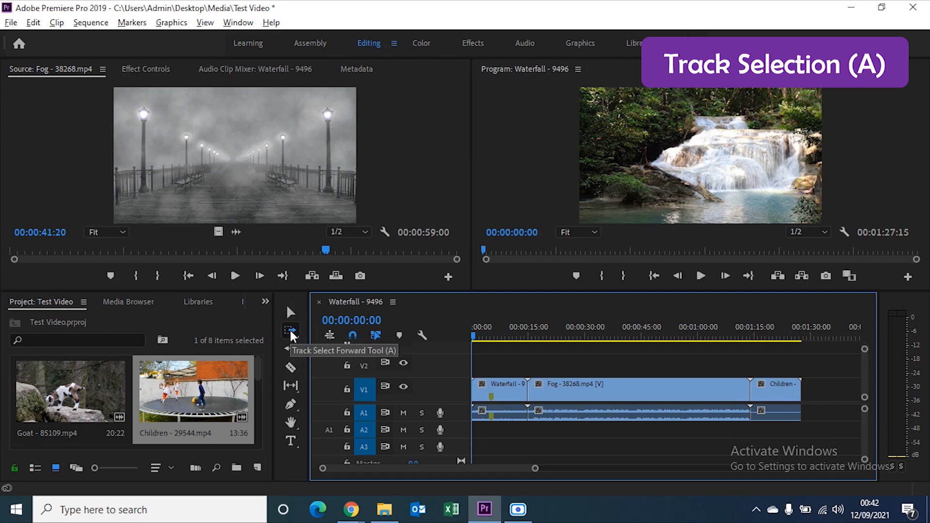
With Track Select Forward, move the Fog and Children clips together about 6.5 seconds later, and return them against the Waterfall clip
left_click(298, 334)
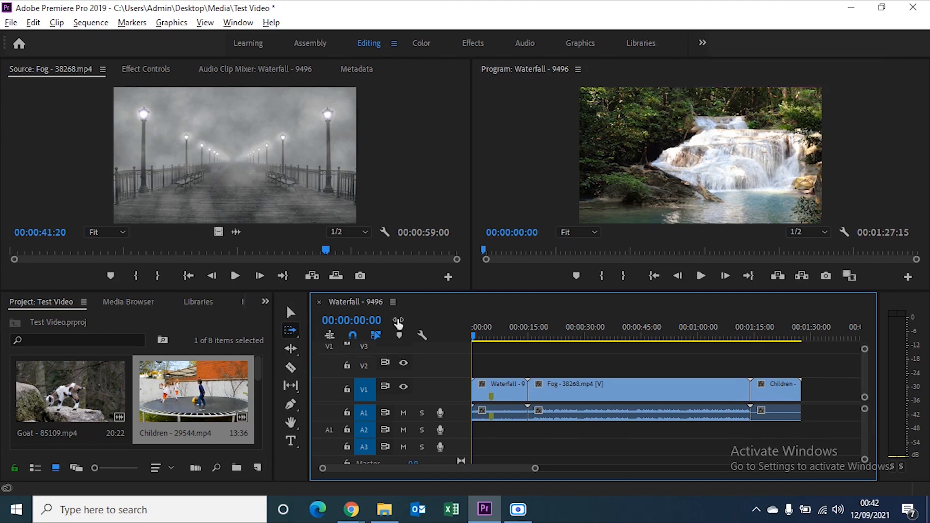
left_click(558, 393)
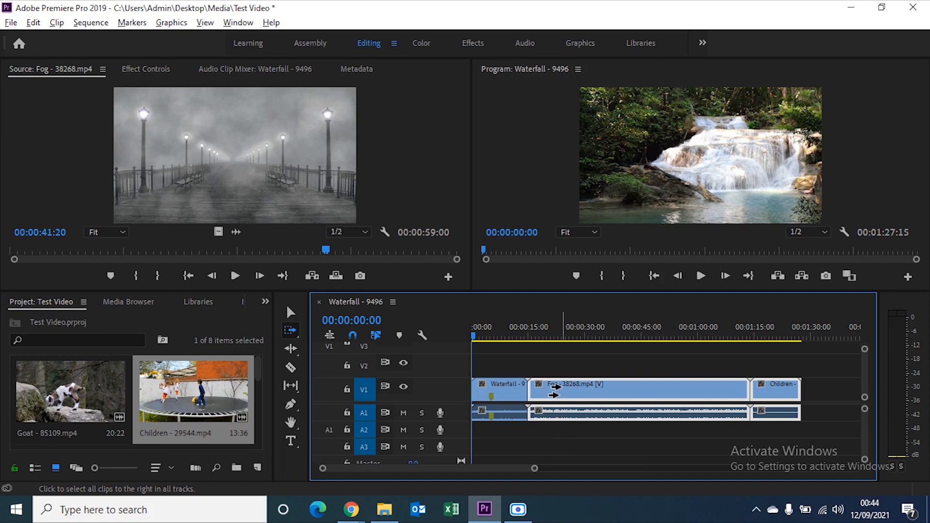
left_click_drag(553, 395, 579, 395)
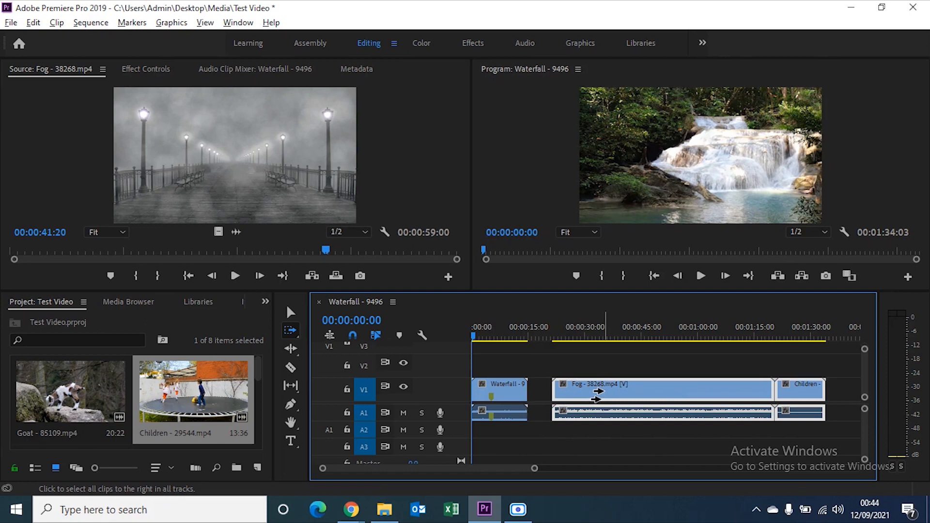
left_click_drag(596, 395, 576, 393)
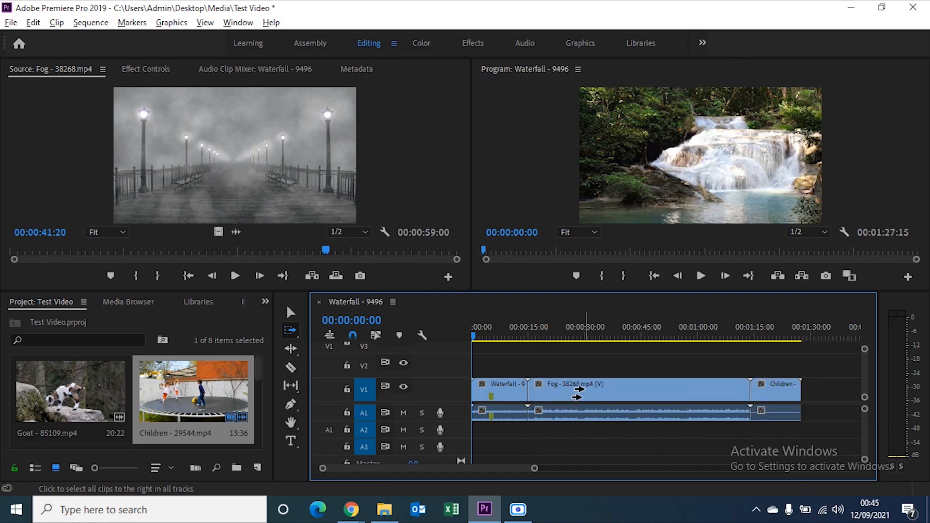
left_click(565, 393)
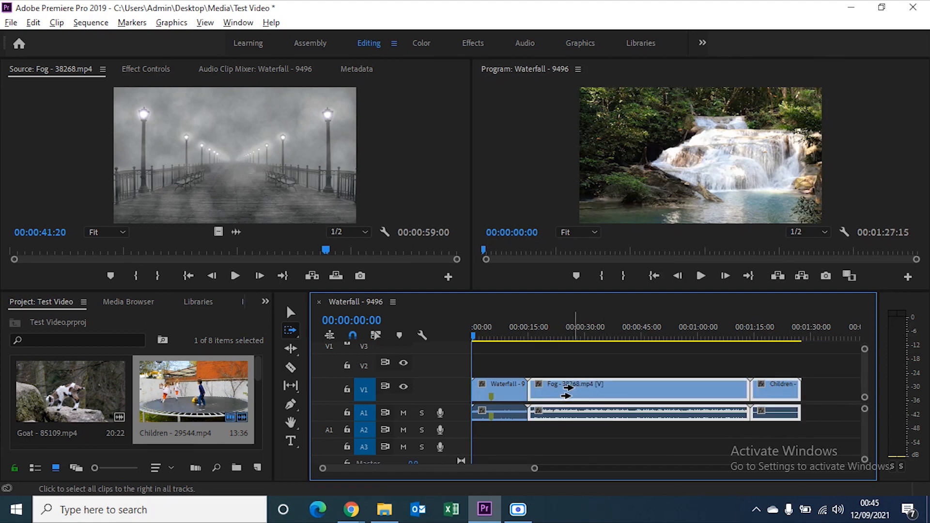
left_click_drag(576, 388, 592, 388)
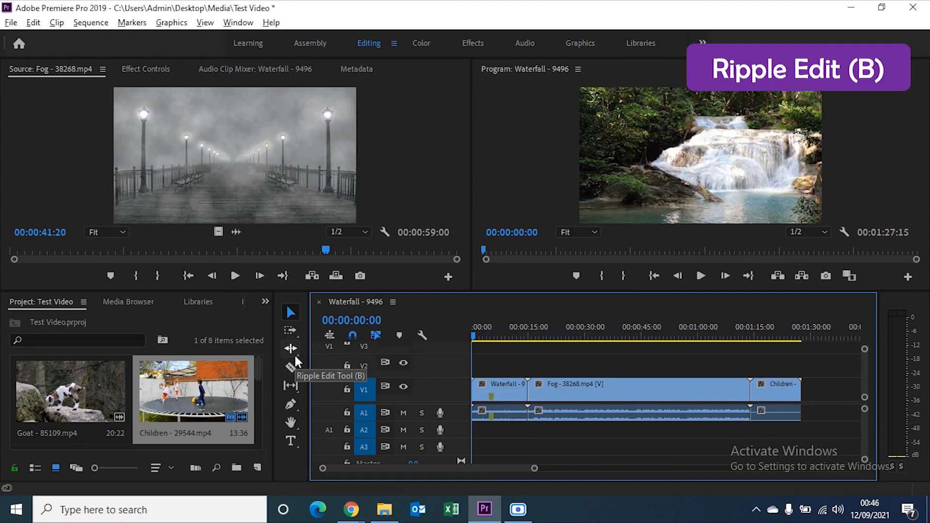
With Ripple Edit, trim the Waterfall clip's end to a 00:00:10:13 duration, and the Fog clip's end so the Children clip starts at 00:01:01:23
left_click(294, 352)
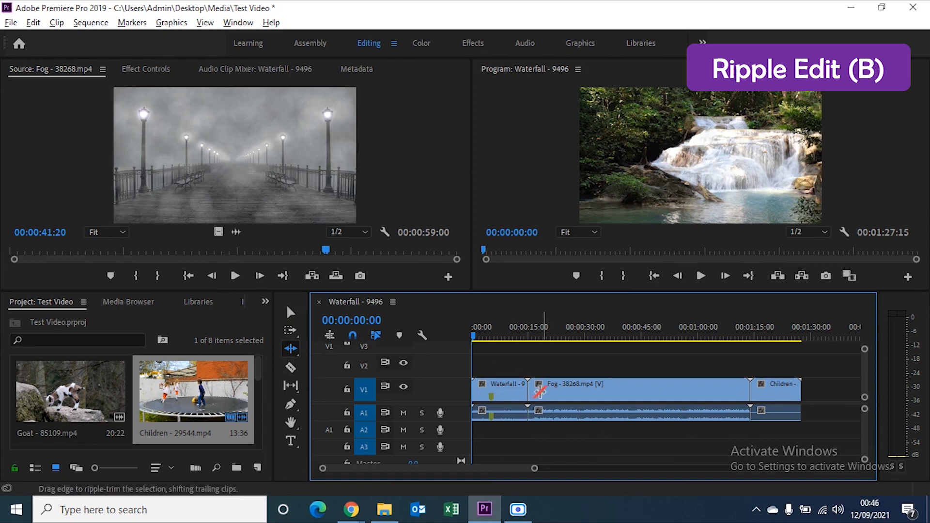
left_click(525, 387)
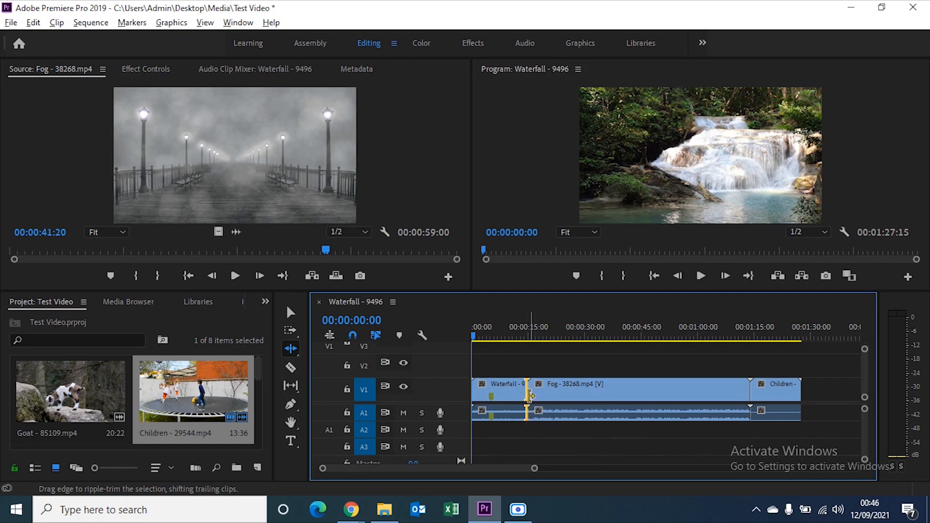
left_click_drag(526, 395, 507, 392)
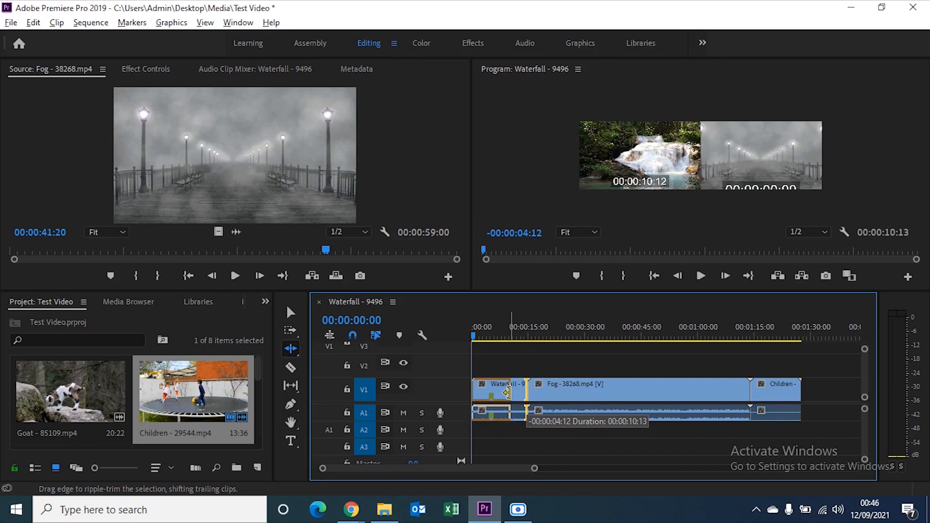
left_click_drag(507, 392, 506, 392)
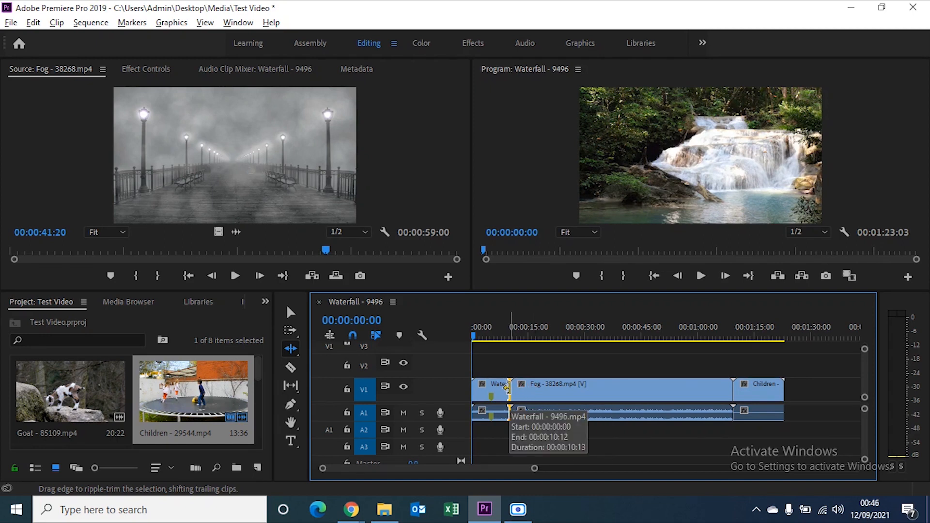
left_click(507, 388)
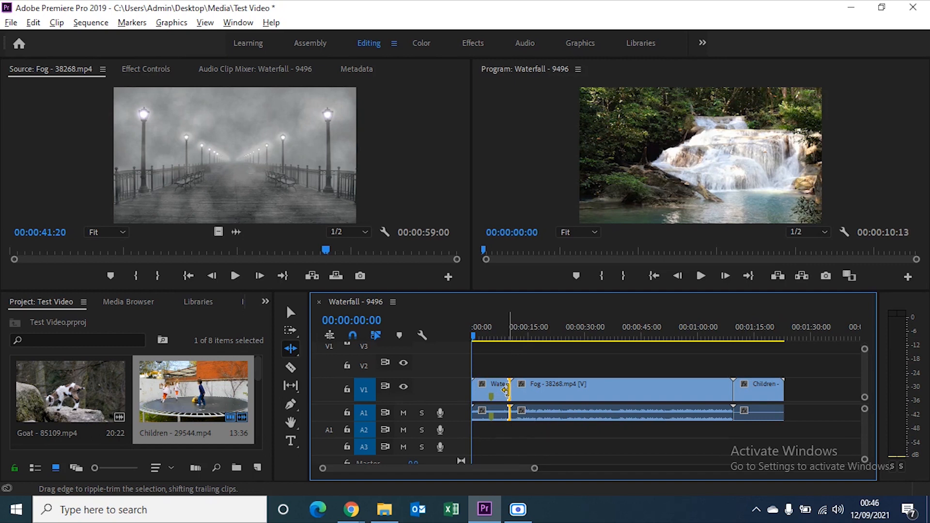
left_click_drag(505, 389, 506, 390)
left_click(544, 391)
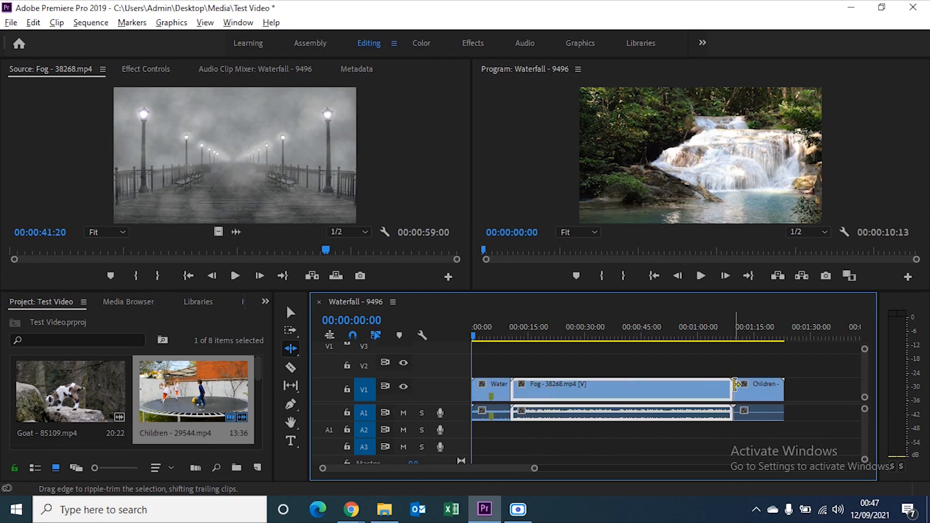
left_click_drag(730, 388, 701, 390)
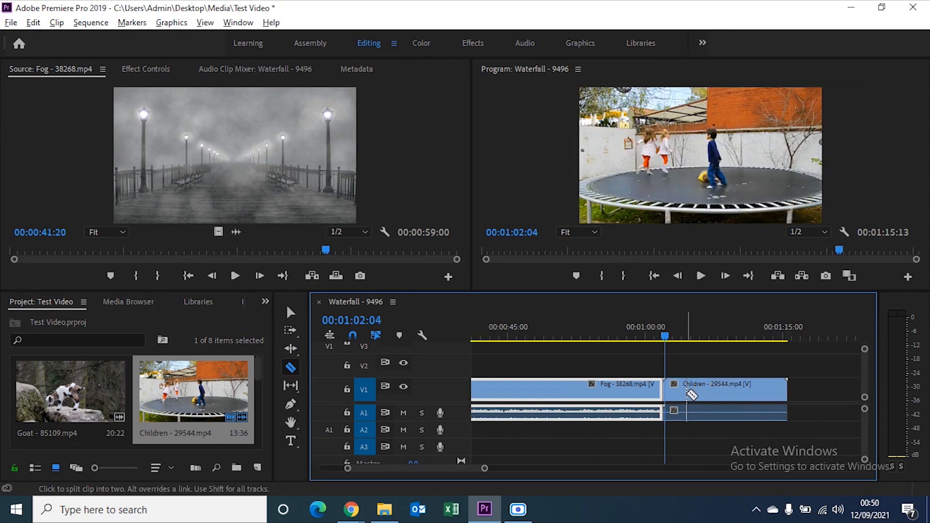
Split the Children clip at 00:01:04:04 with the Razor tool, and play past the cut to 00:01:05:03
key("space")
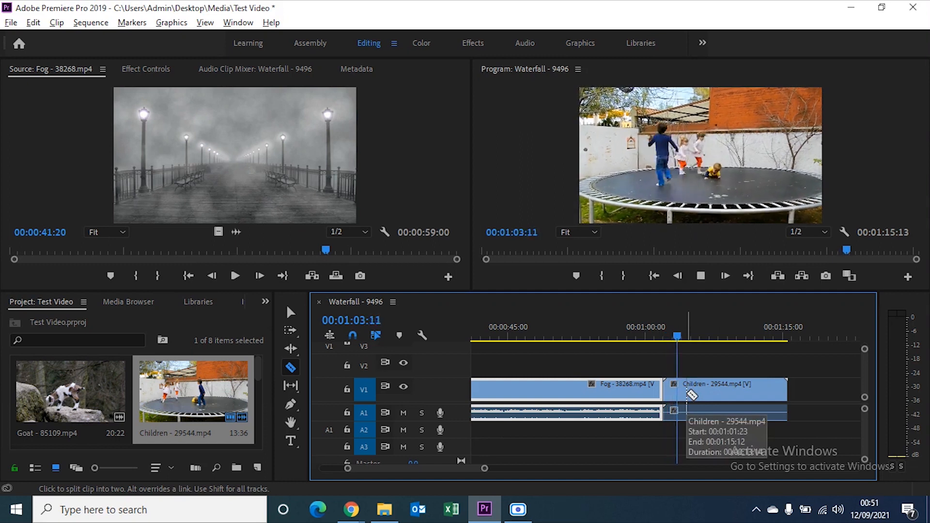
key("space")
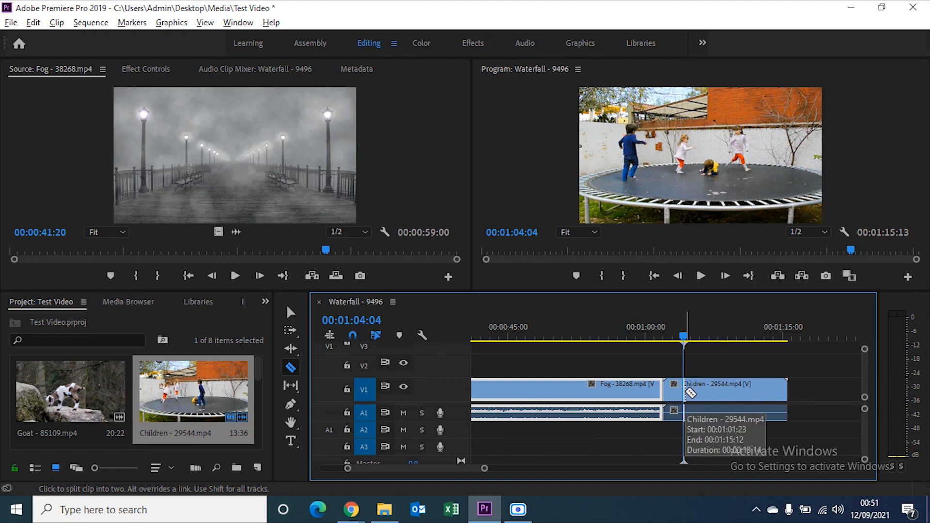
left_click(684, 390)
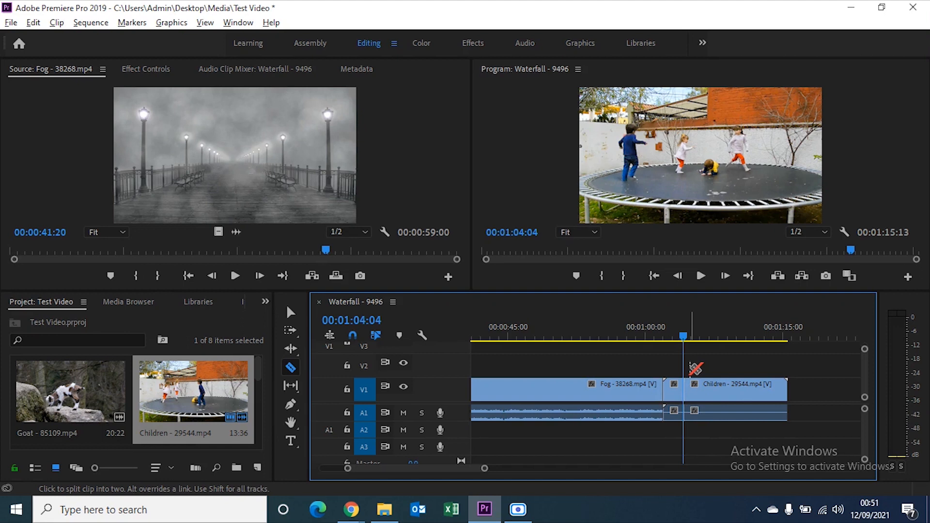
key("space")
key("space")
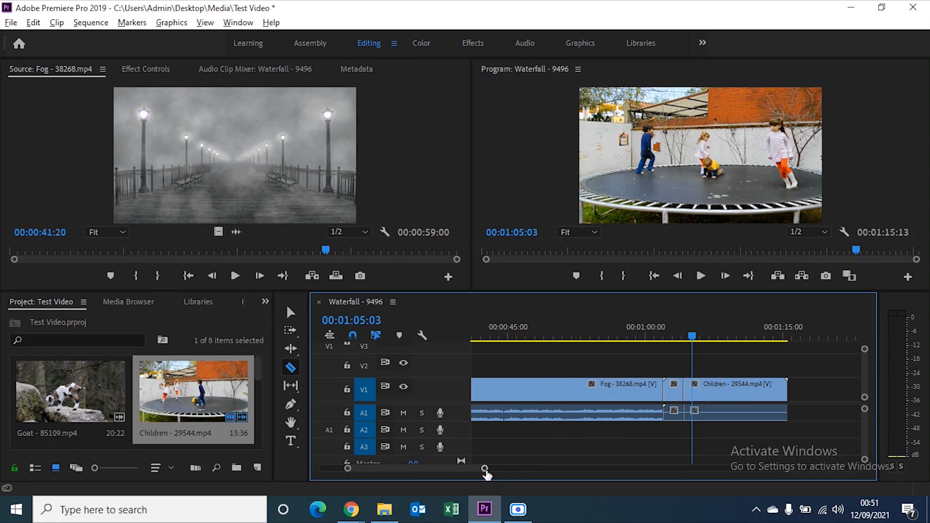
Ripple delete the first segment of the split Children clip, and undo that deletion
left_click_drag(484, 468, 432, 469)
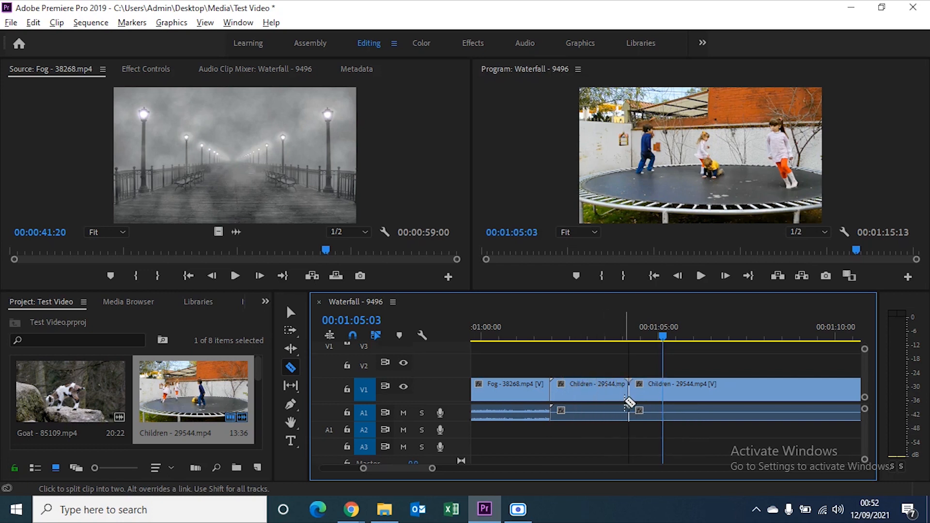
key("v")
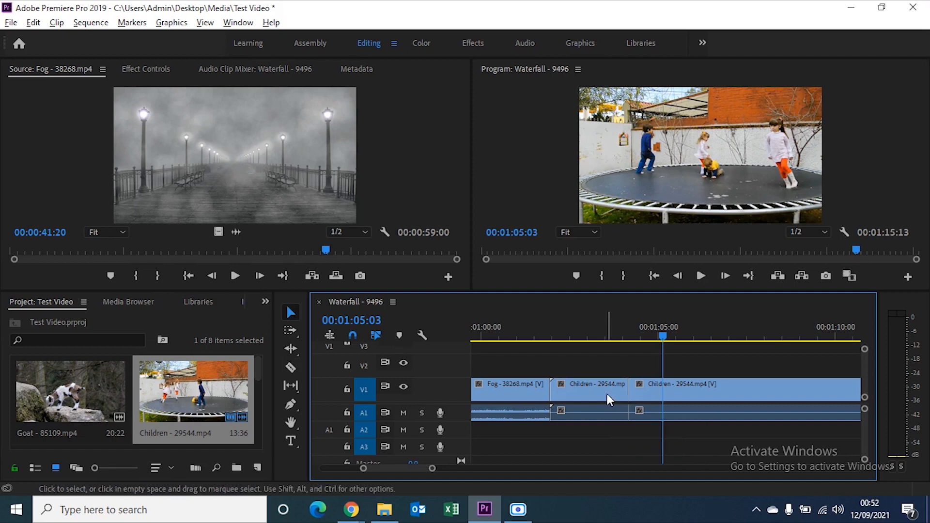
left_click(607, 393)
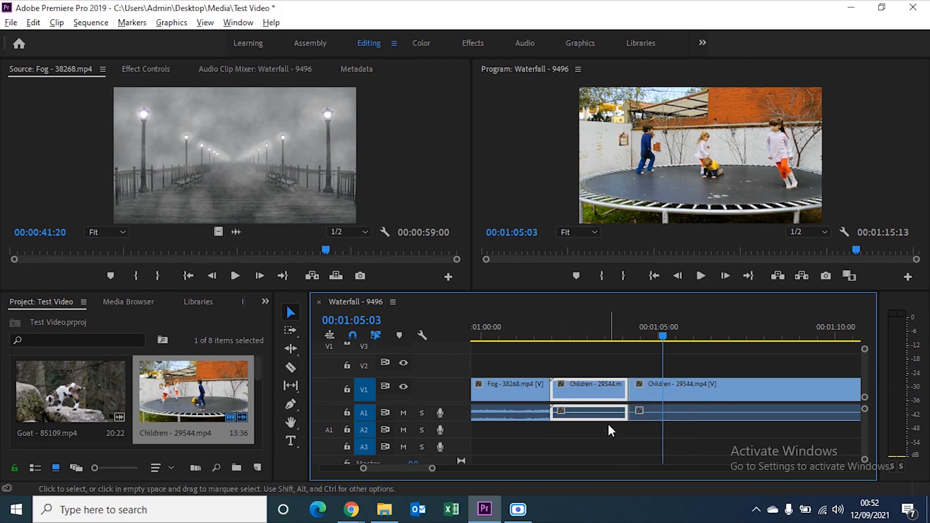
right_click(598, 386)
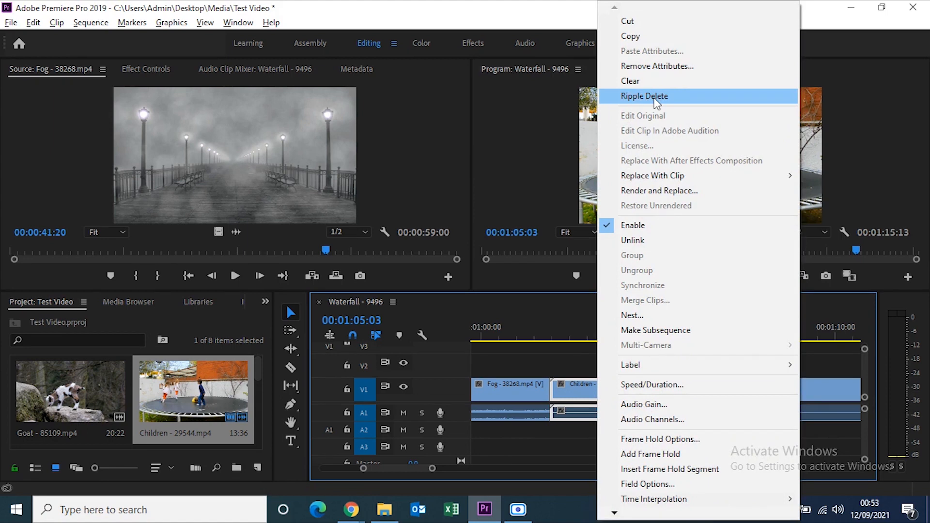
left_click(656, 102)
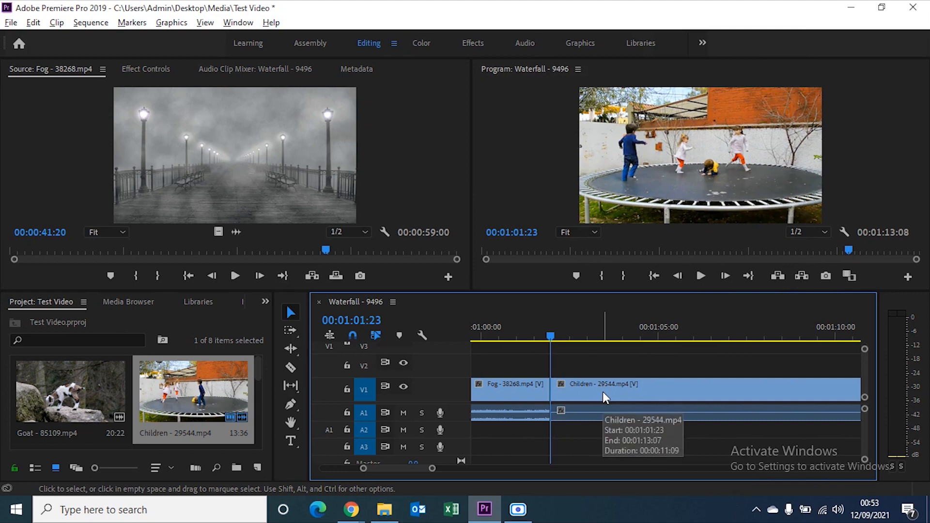
key("ctrl+shift+v")
Delete the first Children segment and ripple delete the gap it leaves, and undo both edits
left_click(591, 397)
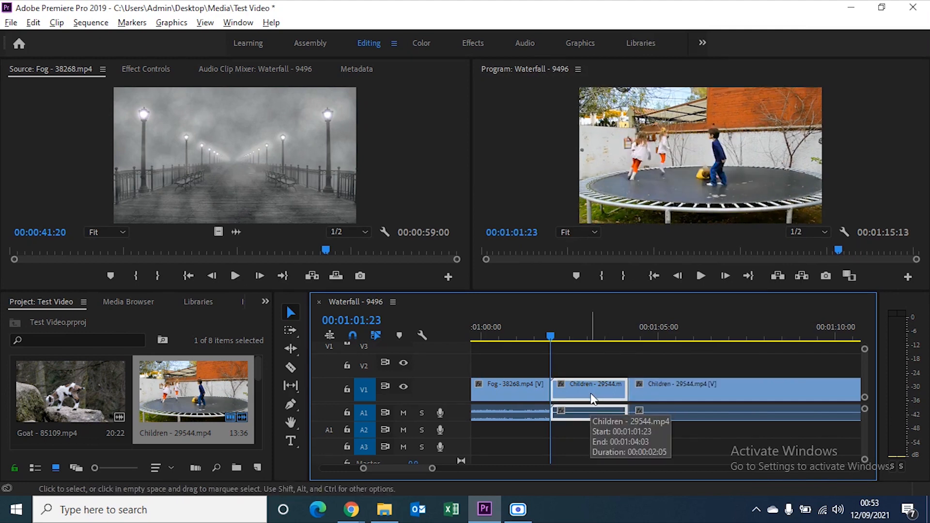
key("Delete")
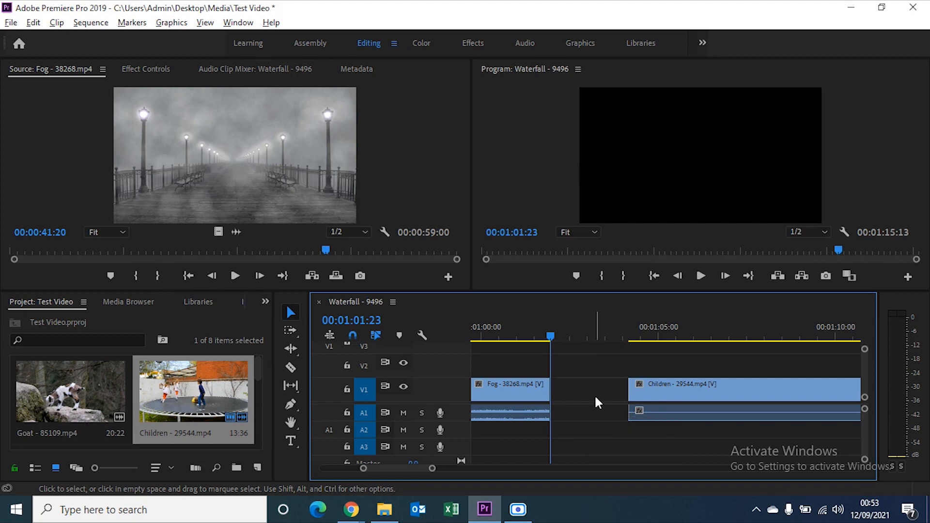
left_click(595, 397)
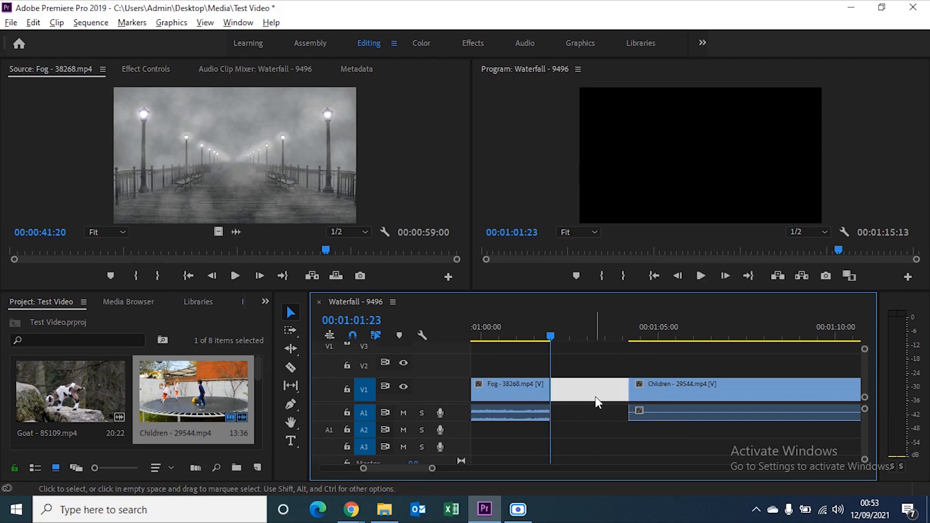
right_click(596, 397)
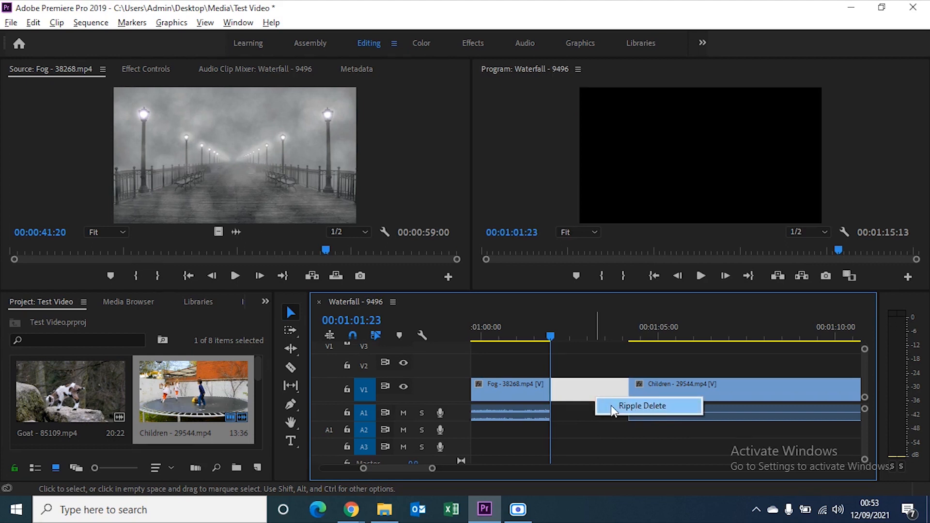
left_click(612, 408)
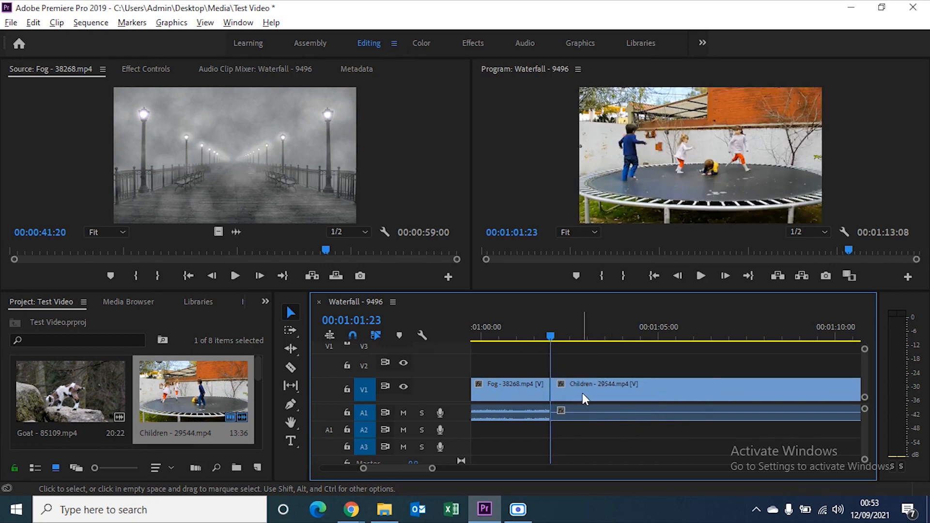
key("ctrl+z")
key("ctrl+z")
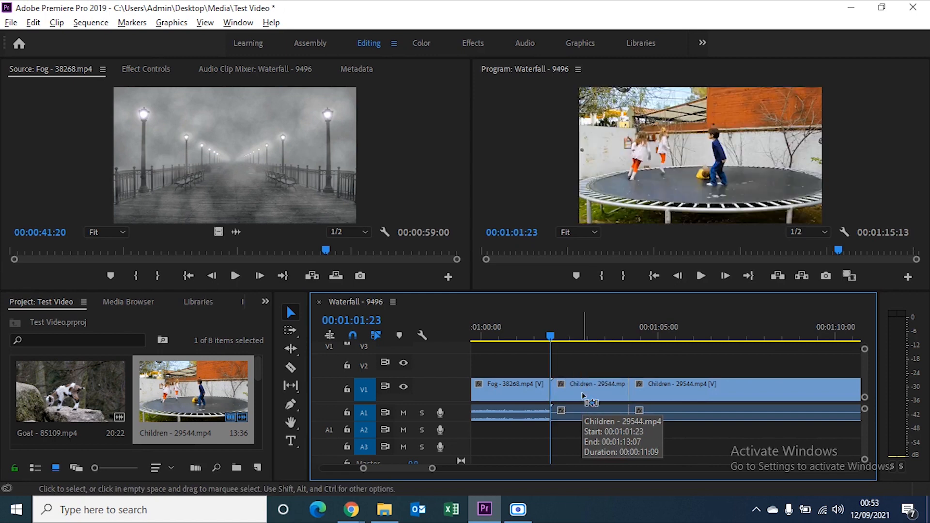
Ripple delete the first Children segment, and play the join with the Fog clip from 00:01:01:05
left_click(583, 395)
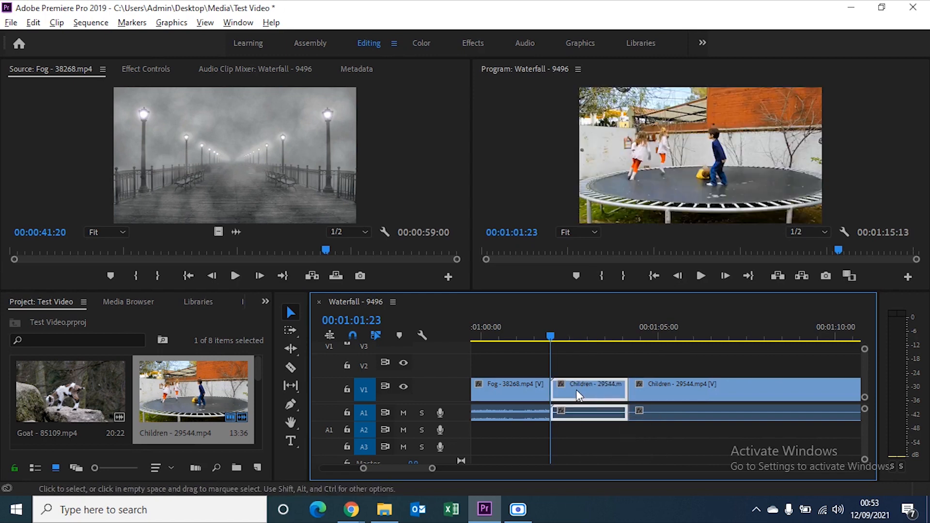
key("shift+Delete")
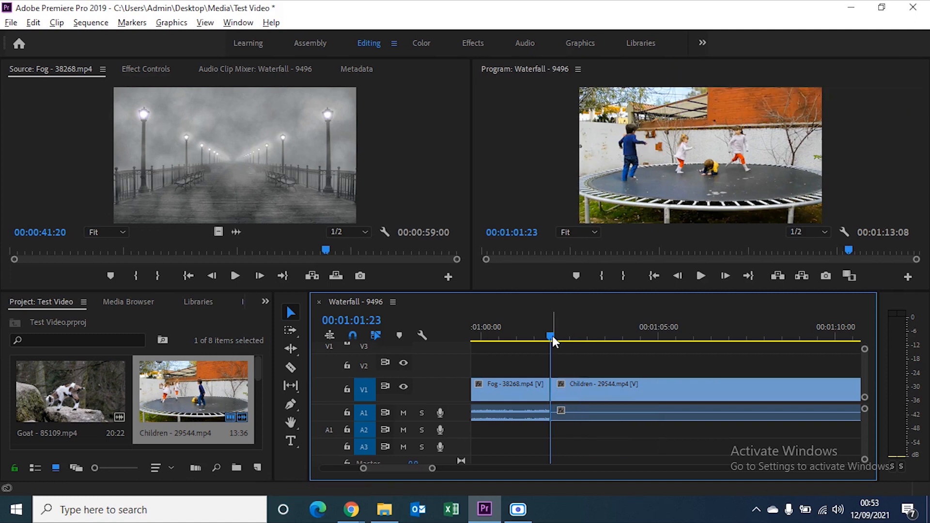
left_click_drag(552, 335, 525, 334)
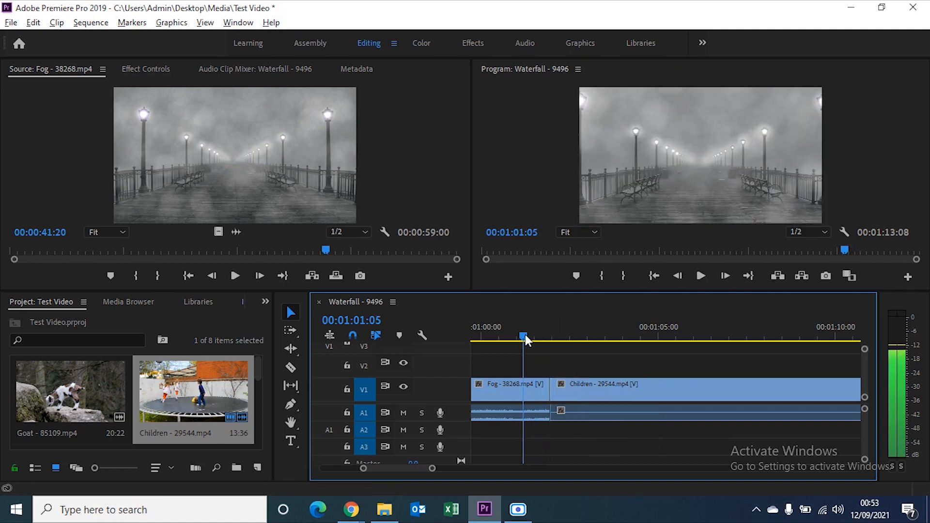
key("space")
key("space")
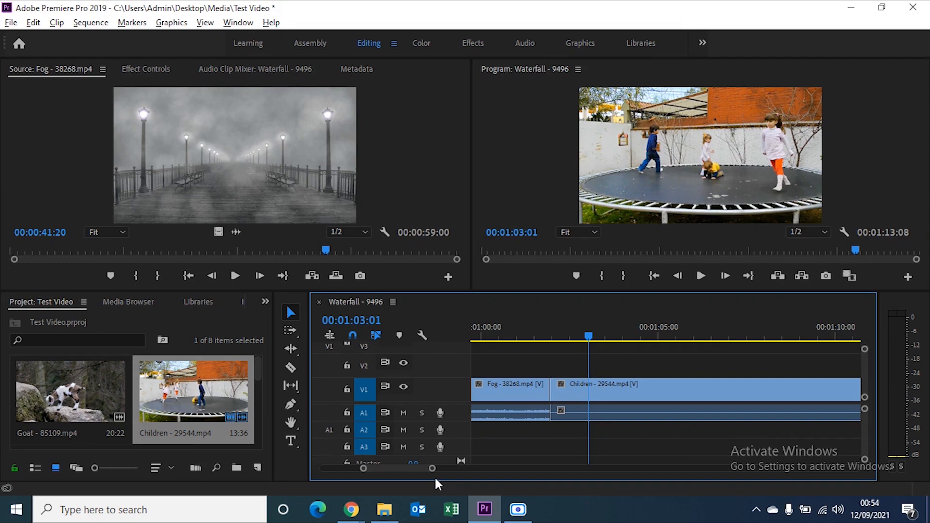
With the Slip tool, slip the Fog clip's content by 10 frames and return it to its original in and out points
left_click(293, 387)
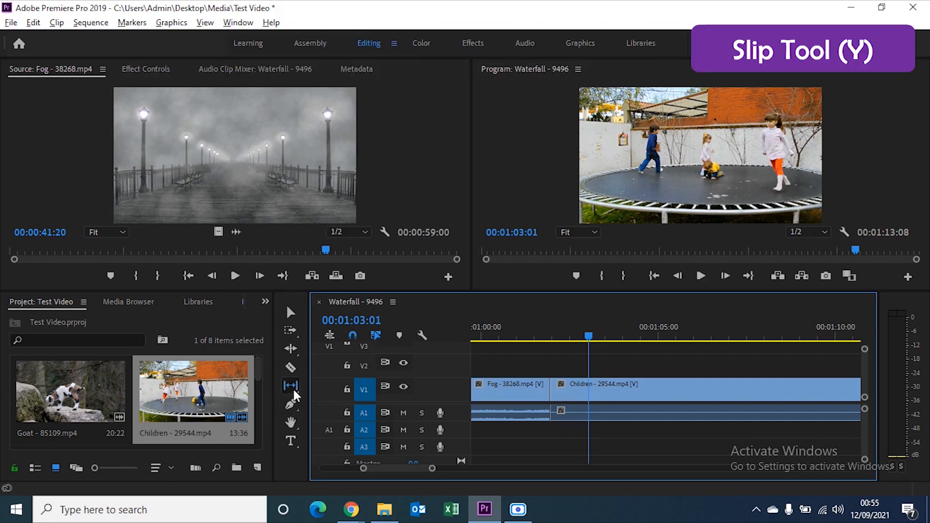
left_click(529, 389)
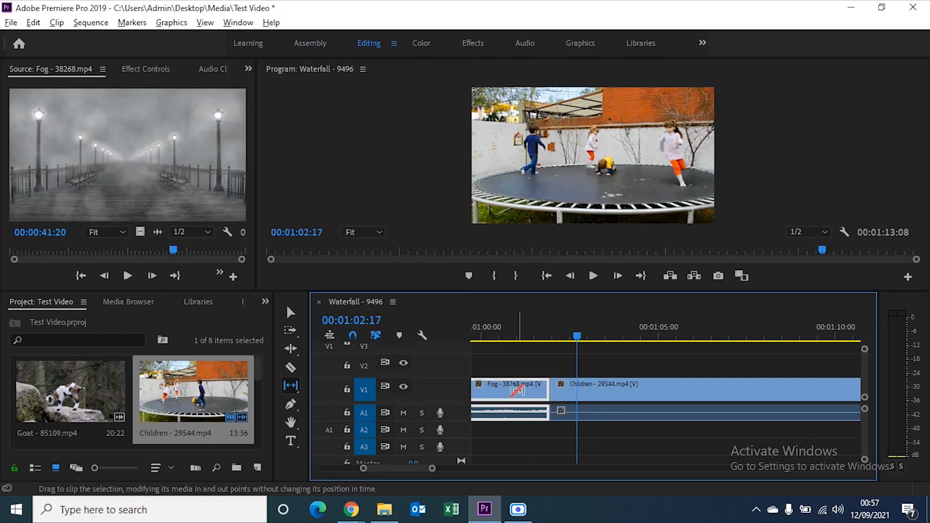
left_click_drag(517, 388, 503, 392)
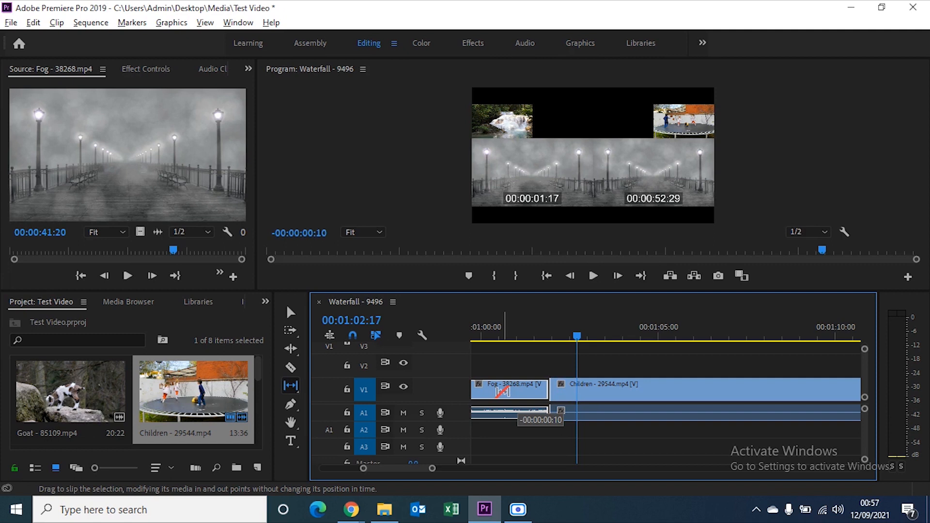
mouse_move(502, 391)
left_mouse_down()
mouse_move(486, 391)
mouse_move(517, 390)
left_mouse_up()
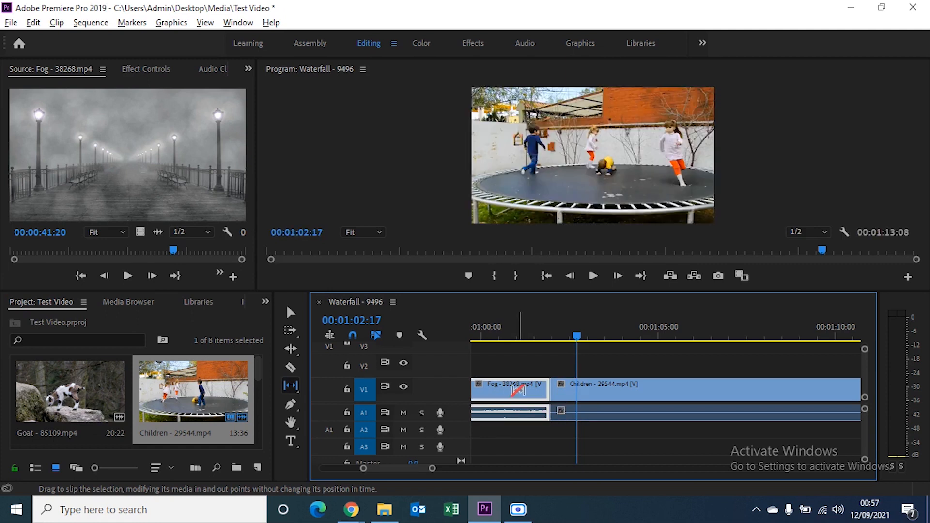
Heighten track V1, add Pen tool opacity keyframes to the Children clip near 00:01:03:00 and at 00:01:03:15, and lower the second one
left_click(292, 404)
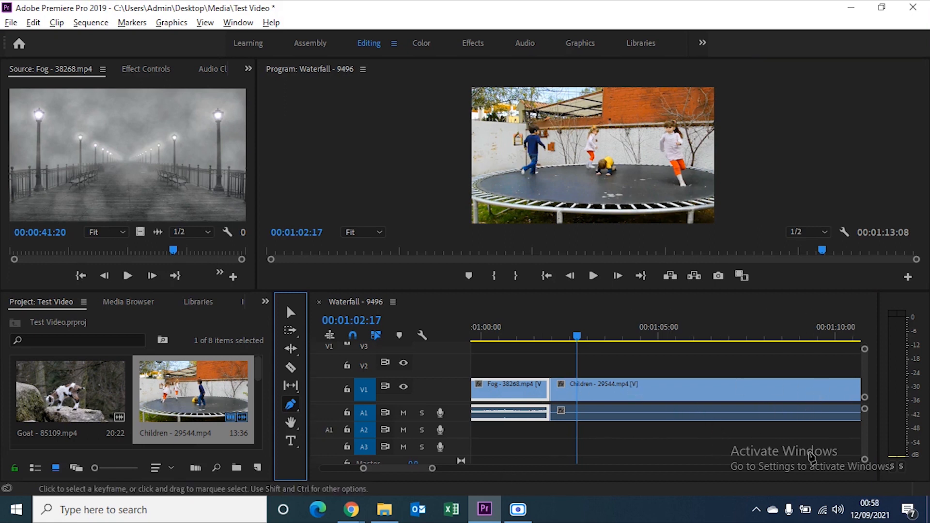
left_click_drag(864, 397, 864, 398)
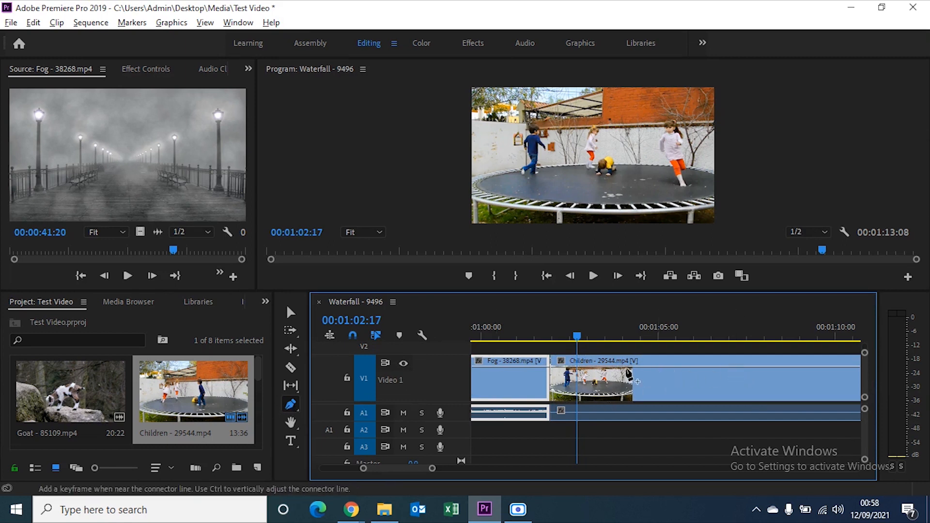
left_click(589, 367)
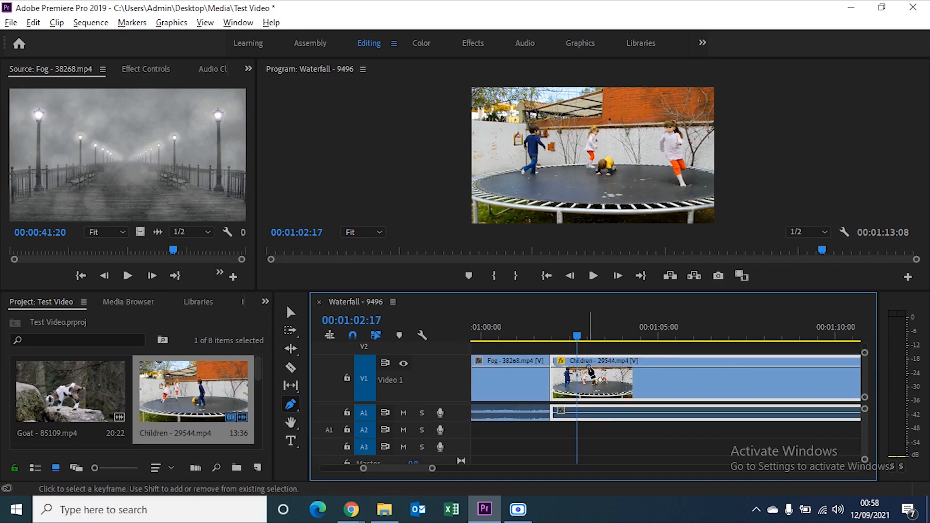
left_click(609, 366)
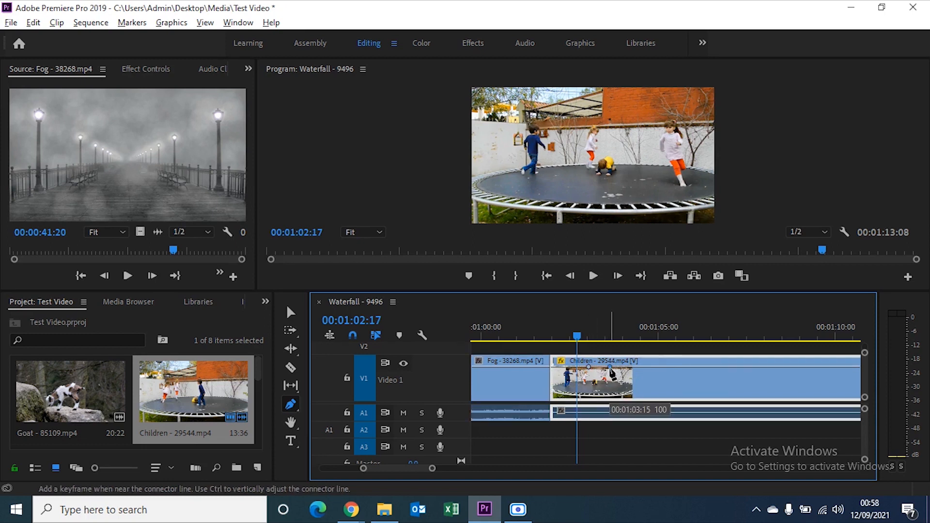
left_click_drag(610, 369, 609, 388)
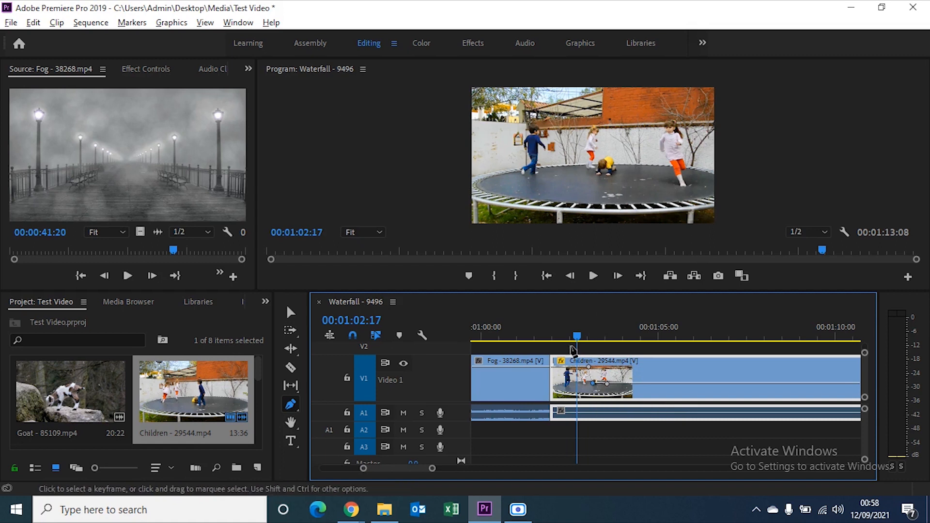
Play the Children clip's opacity fade from 00:01:01:19, and scrub back to the first keyframe at 00:01:03:00
left_click_drag(577, 335, 545, 336)
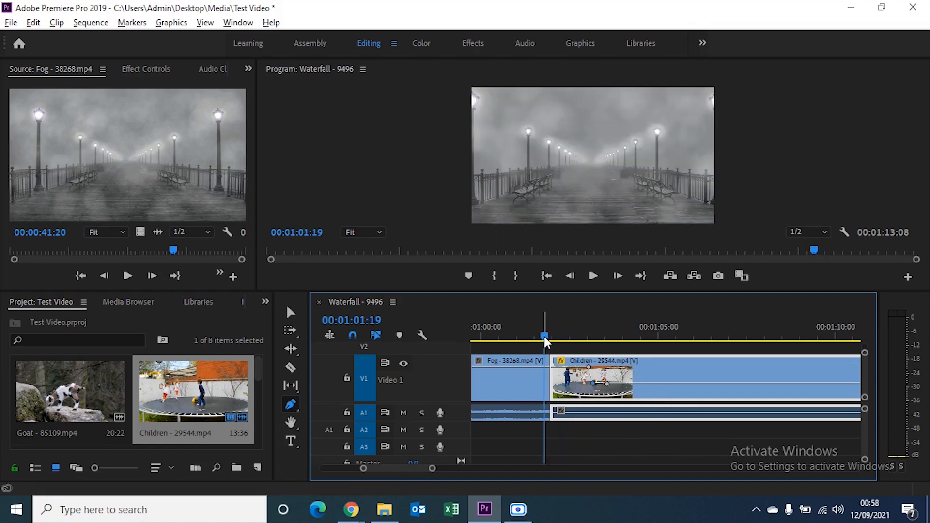
key("space")
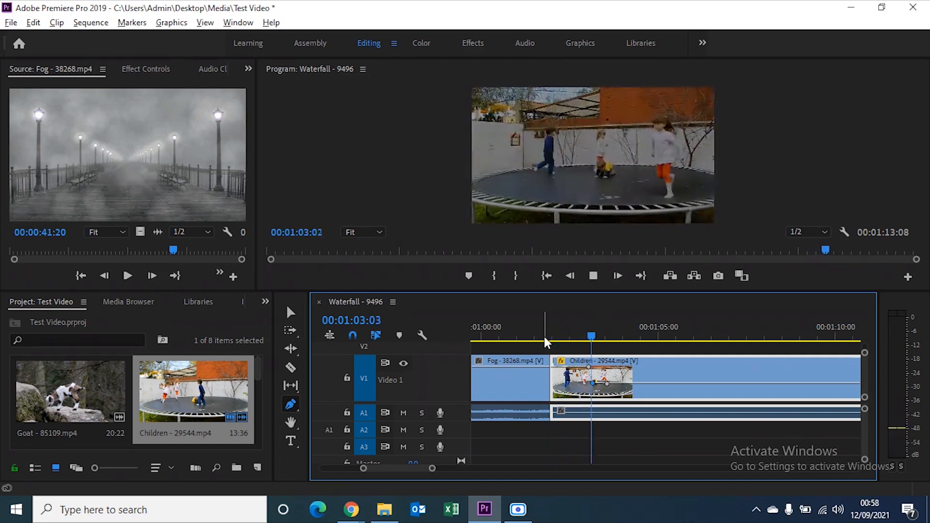
key("space")
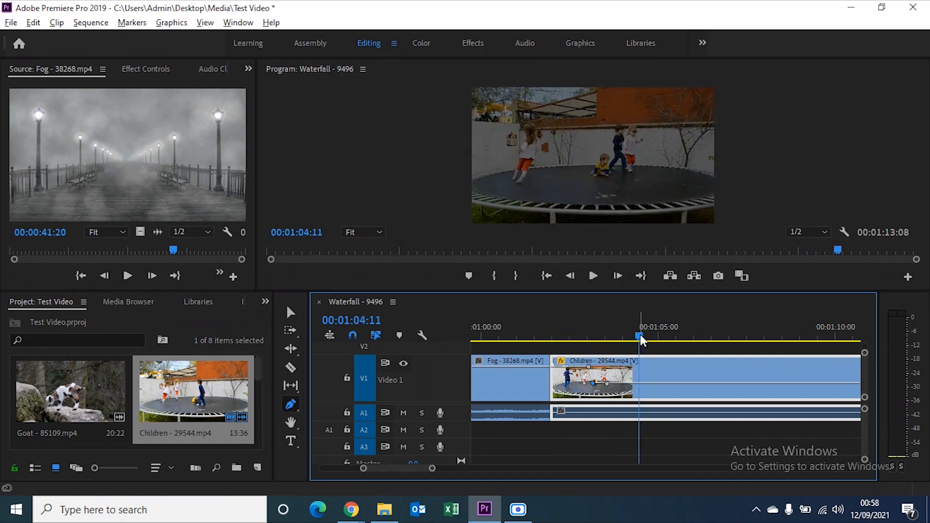
left_click_drag(640, 335, 590, 359)
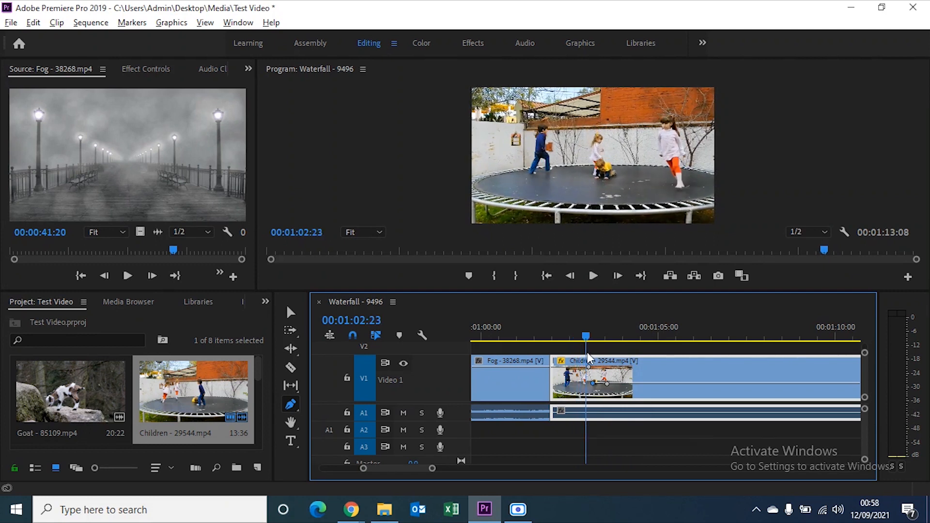
mouse_move(590, 358)
left_mouse_down()
mouse_move(605, 356)
mouse_move(591, 361)
left_mouse_up()
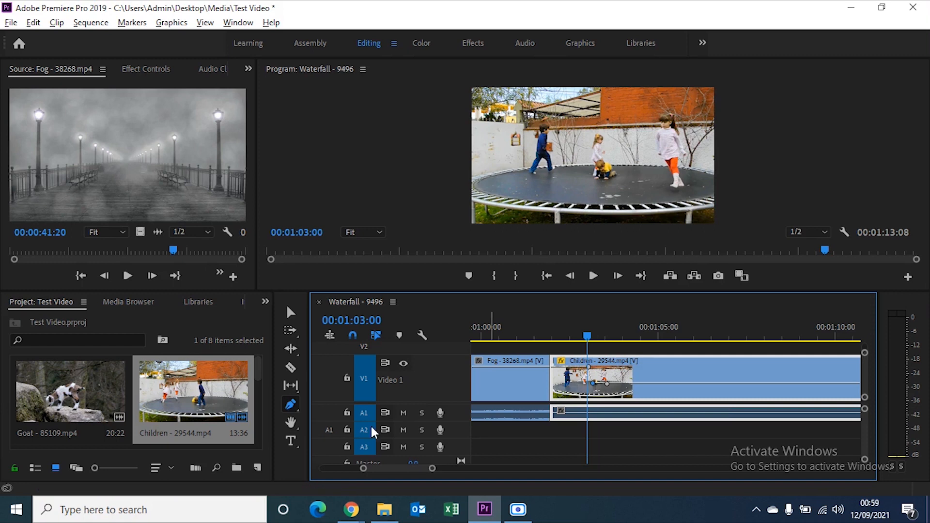
Pan the timeline with the Hand tool to show about 00:00:54:00 to 00:01:05:00
left_click(295, 424)
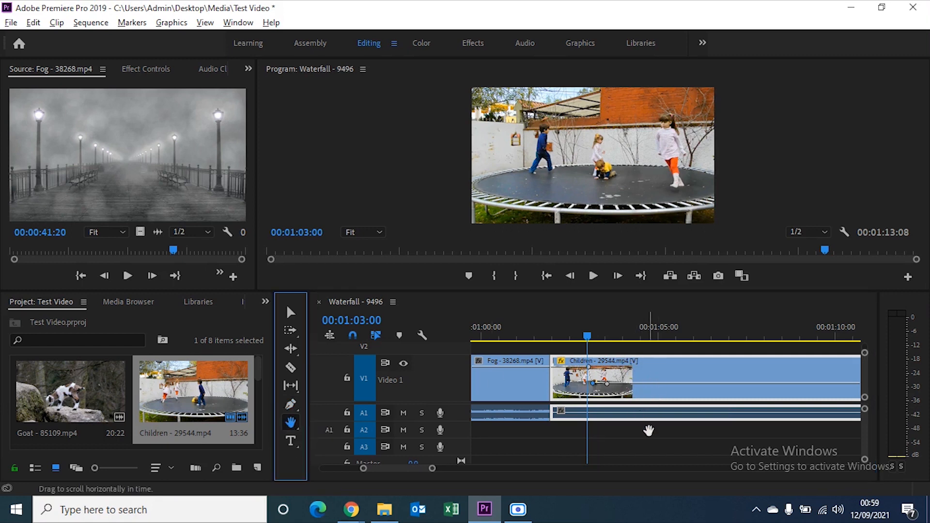
left_click(666, 432)
left_click_drag(666, 432, 911, 435)
left_click_drag(591, 441, 554, 425)
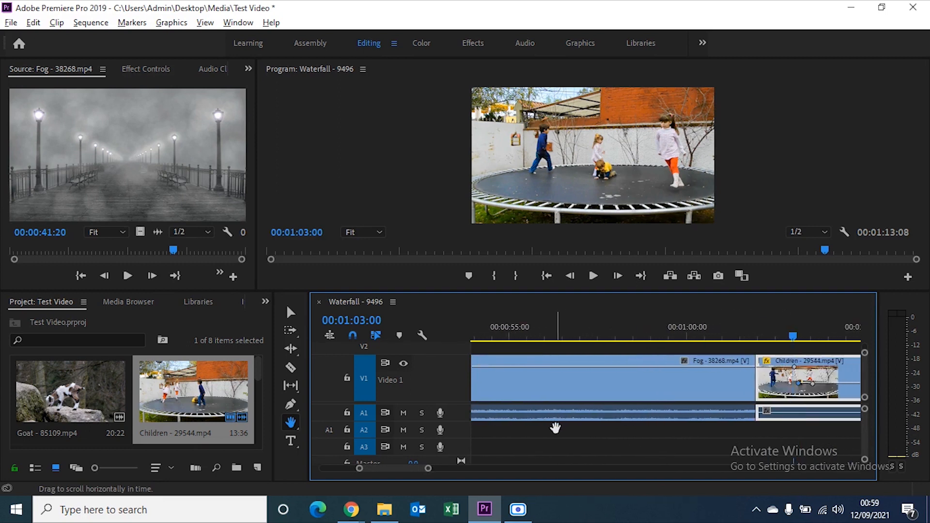
With the Type tool, add the text "Kids Area" over the trampoline in the Children clip at 00:01:03:00
left_click(290, 442)
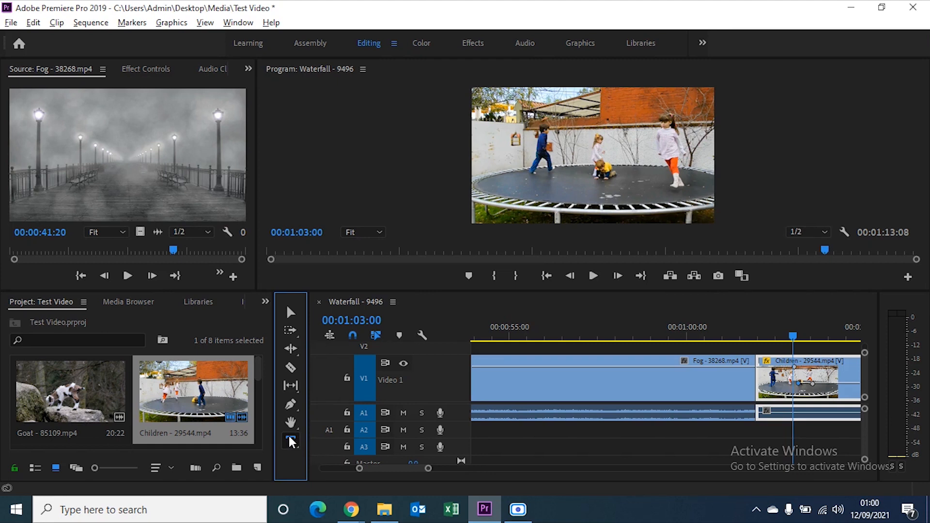
left_click(292, 440)
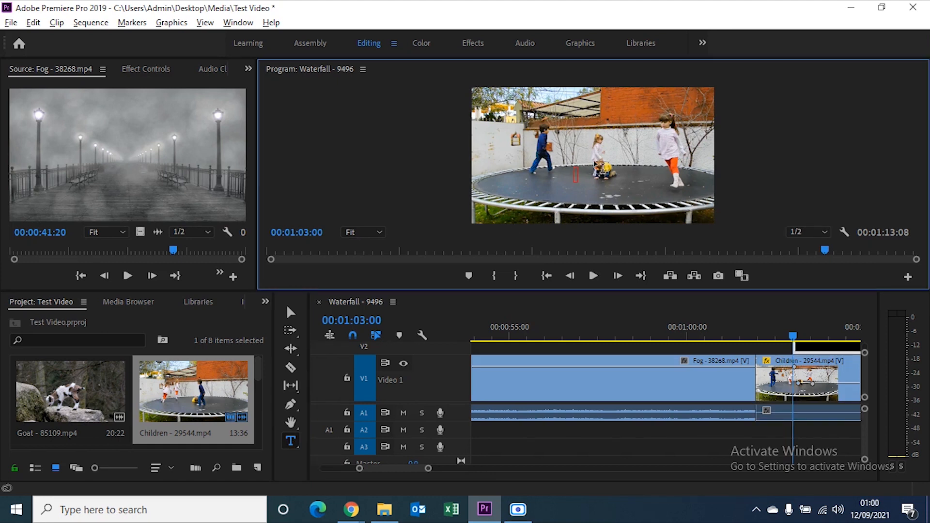
type("Kids Area")
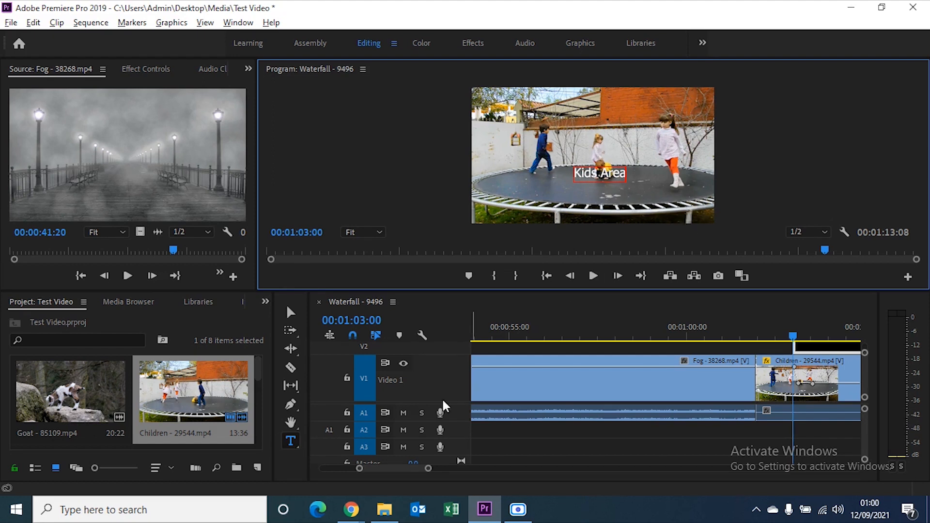
left_click(296, 442)
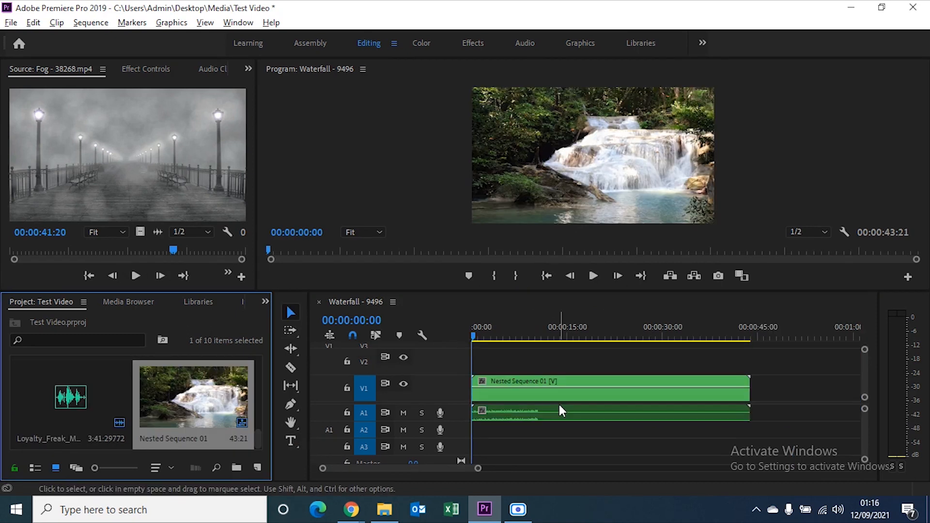
left_click(430, 310)
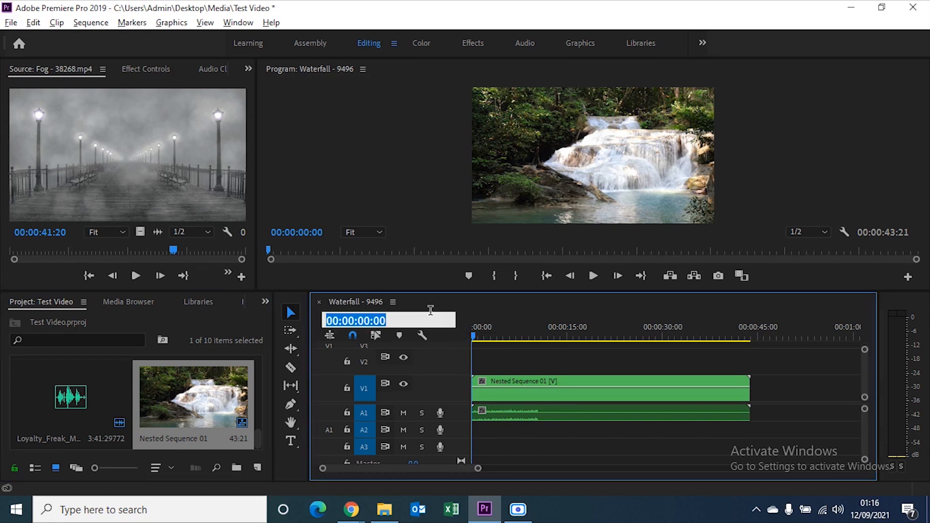
left_click(510, 308)
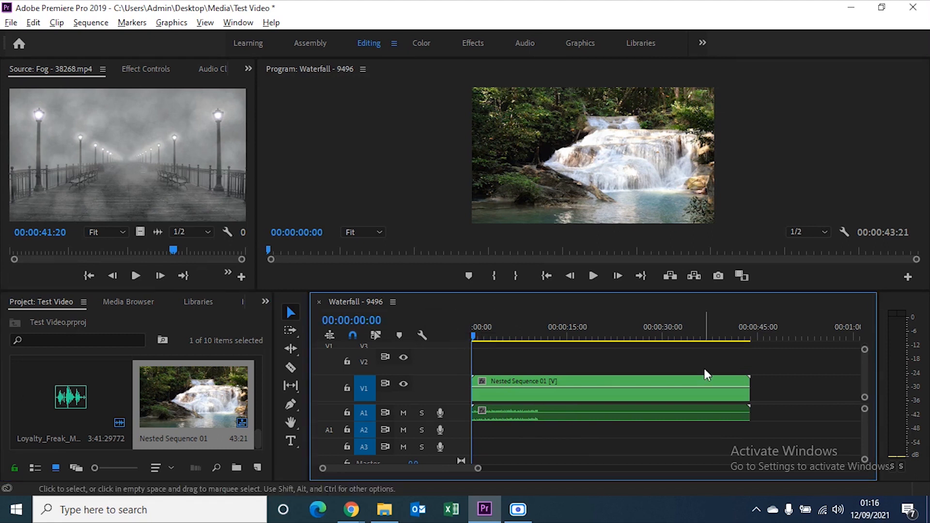